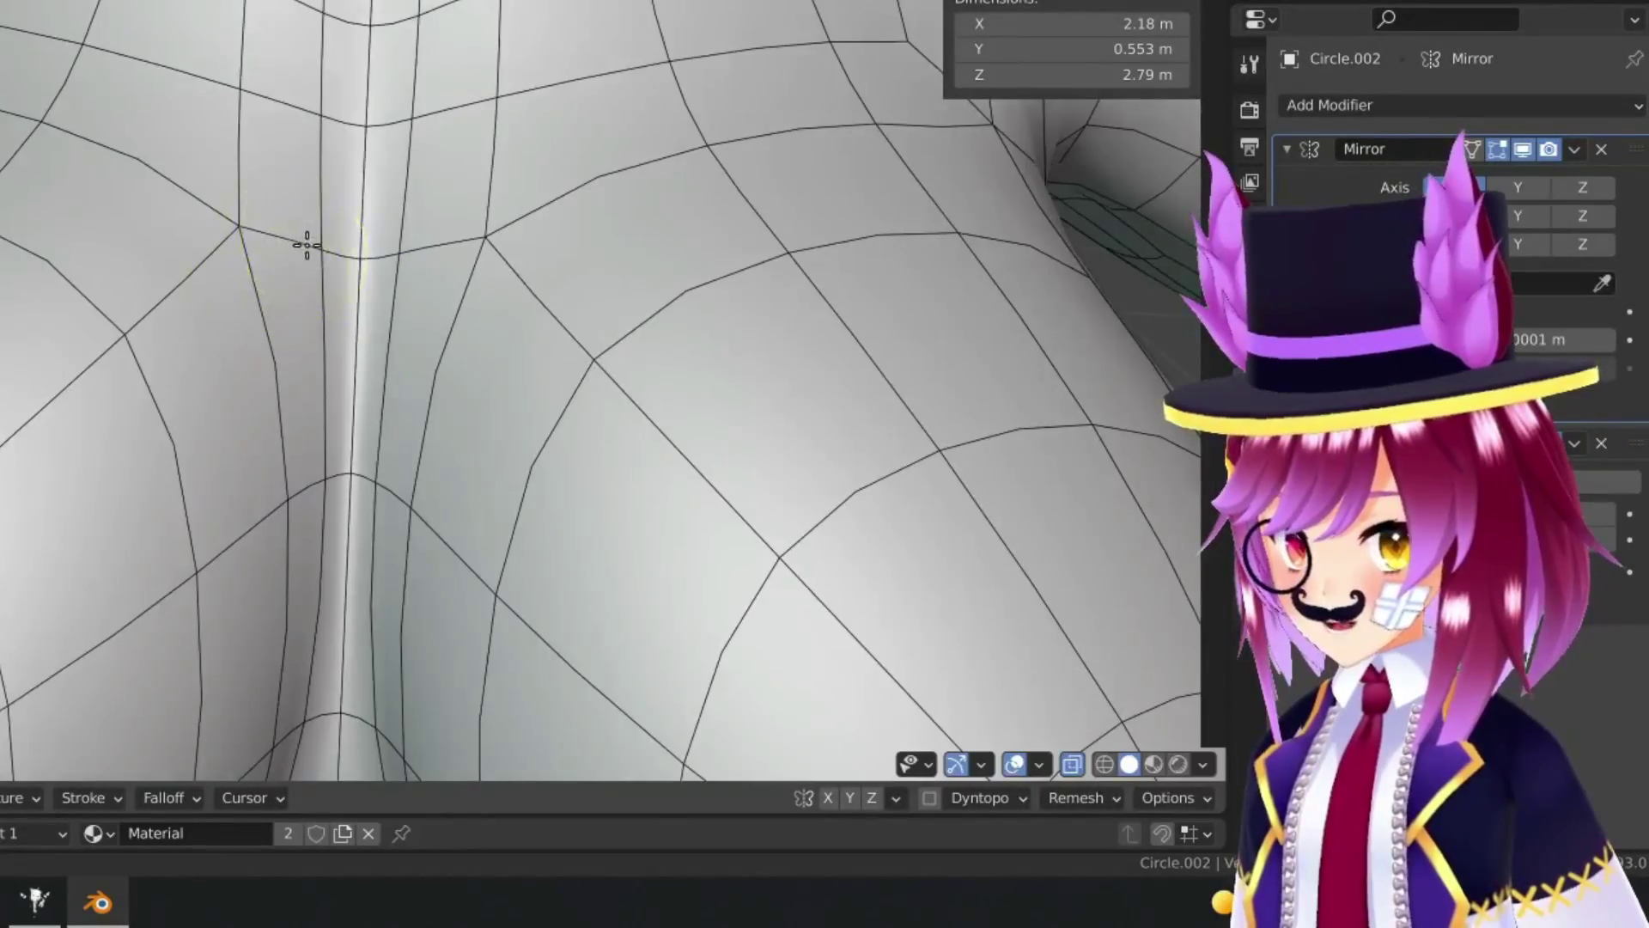
Step: Reposition the mesh topology around the central crease between lower back and buttocks with Grab brush strokes
{"action": "mouse_move", "coordinate": [316, 8]}
{"action": "left_mouse_down"}
{"action": "mouse_move", "coordinate": [266, 40]}
{"action": "mouse_move", "coordinate": [258, 77]}
{"action": "left_mouse_up"}
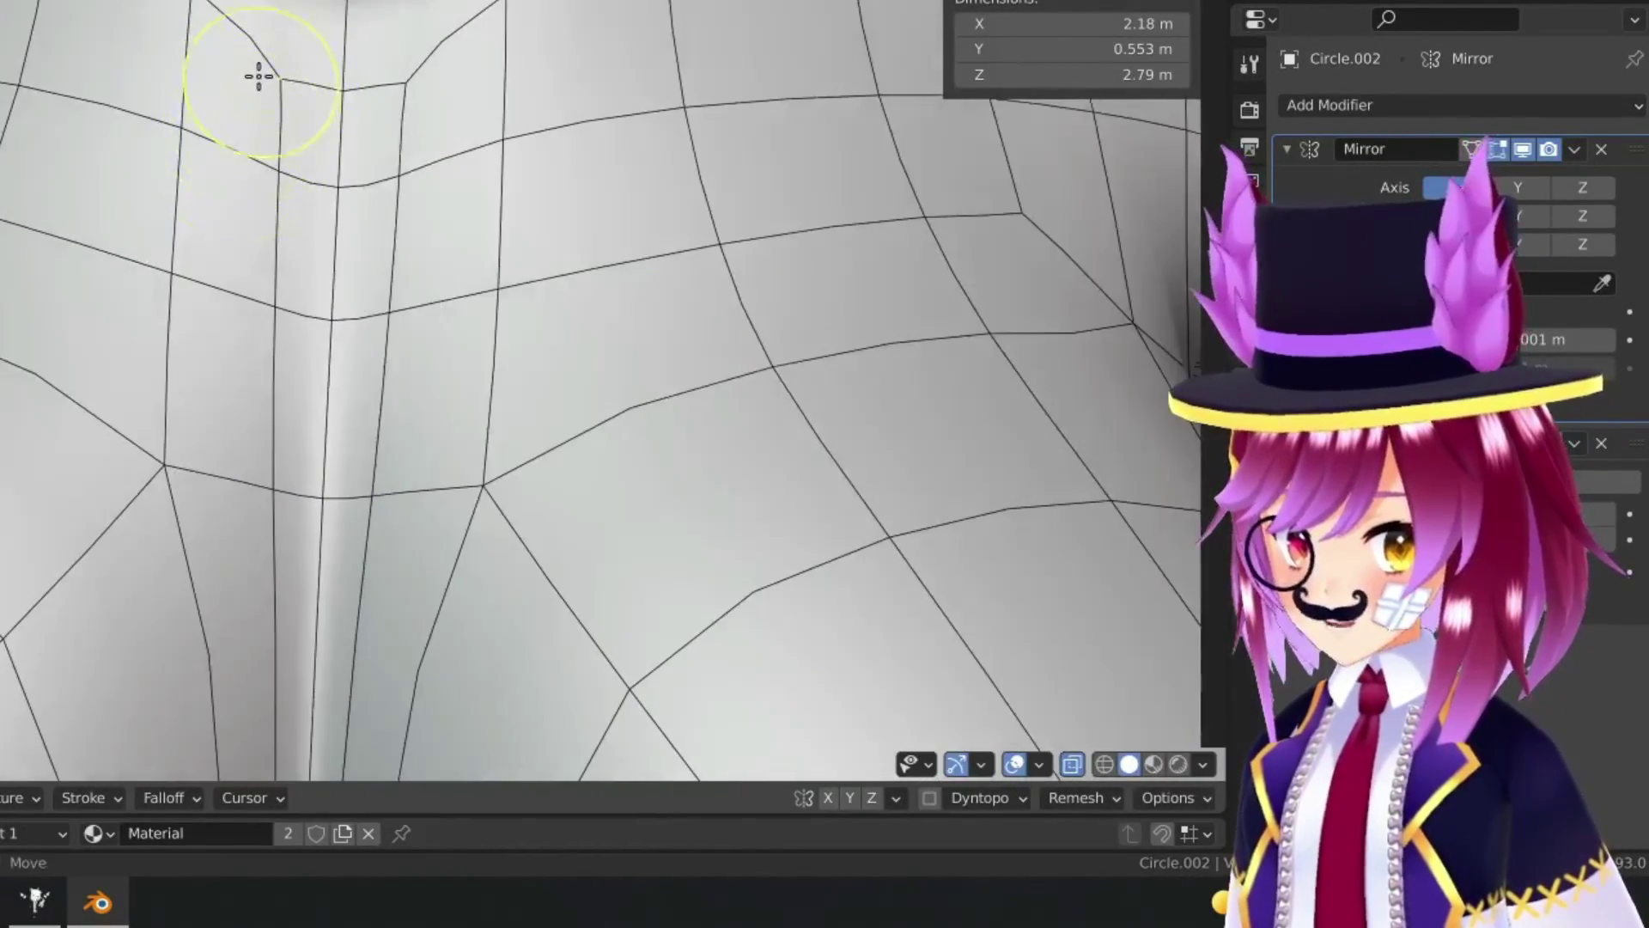
{"action": "scroll", "coordinate": [229, 144], "scroll_direction": "down", "scroll_amount": 2}
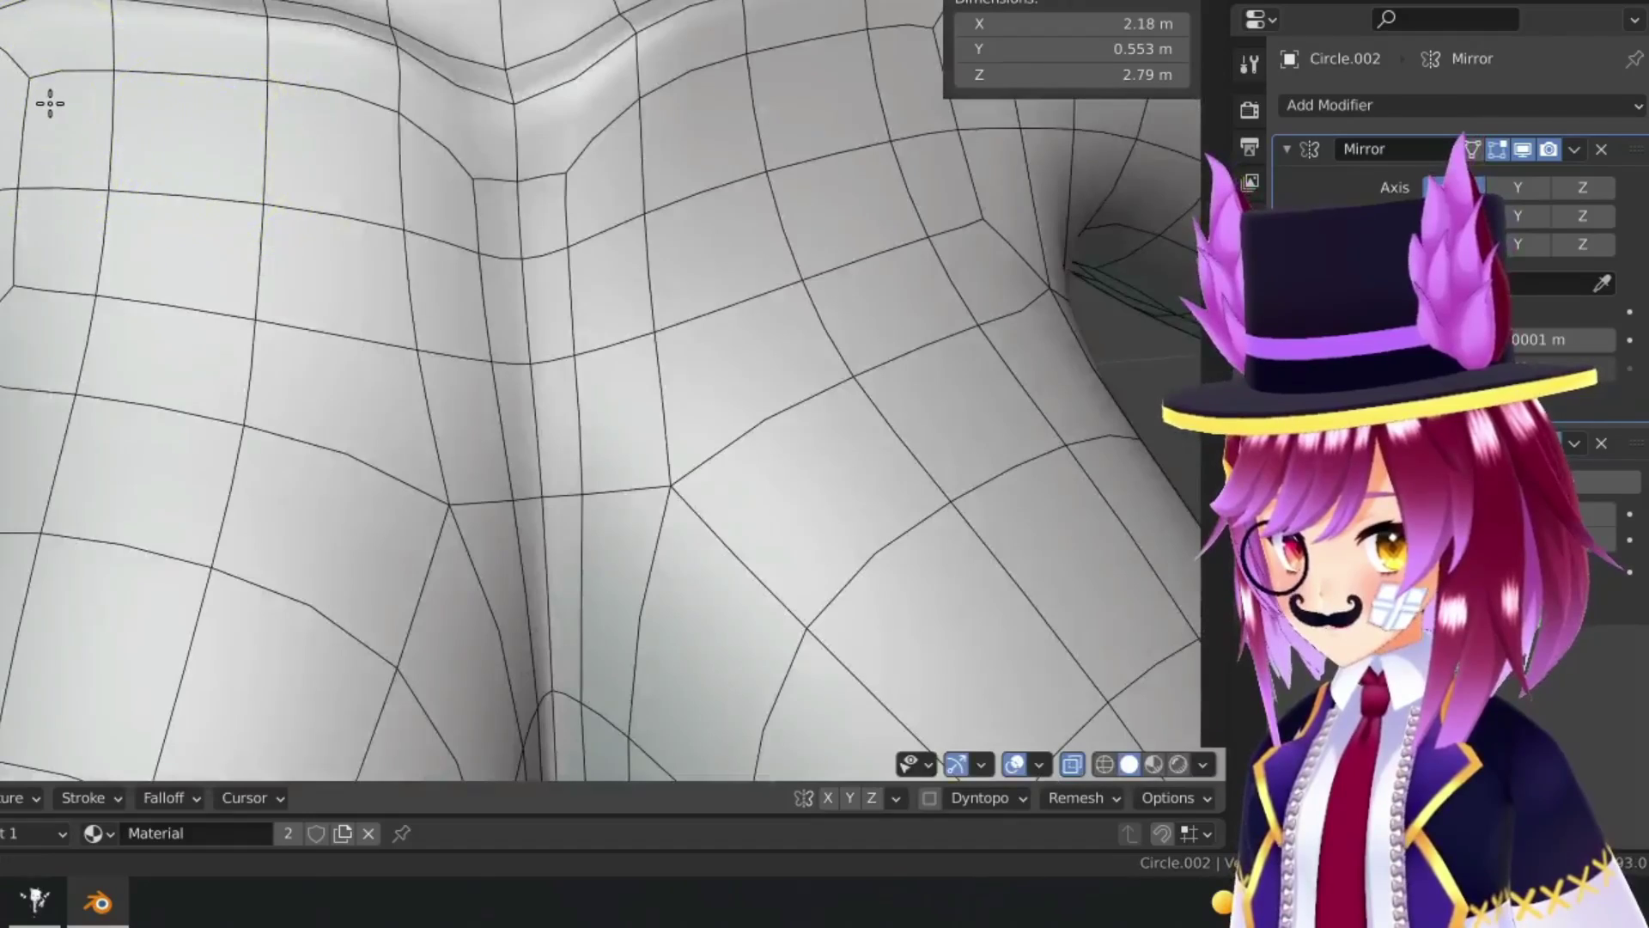
{"action": "mouse_move", "coordinate": [50, 103]}
{"action": "left_mouse_down"}
{"action": "mouse_move", "coordinate": [106, 235]}
{"action": "mouse_move", "coordinate": [132, 147]}
{"action": "mouse_move", "coordinate": [3, 172]}
{"action": "left_mouse_up"}
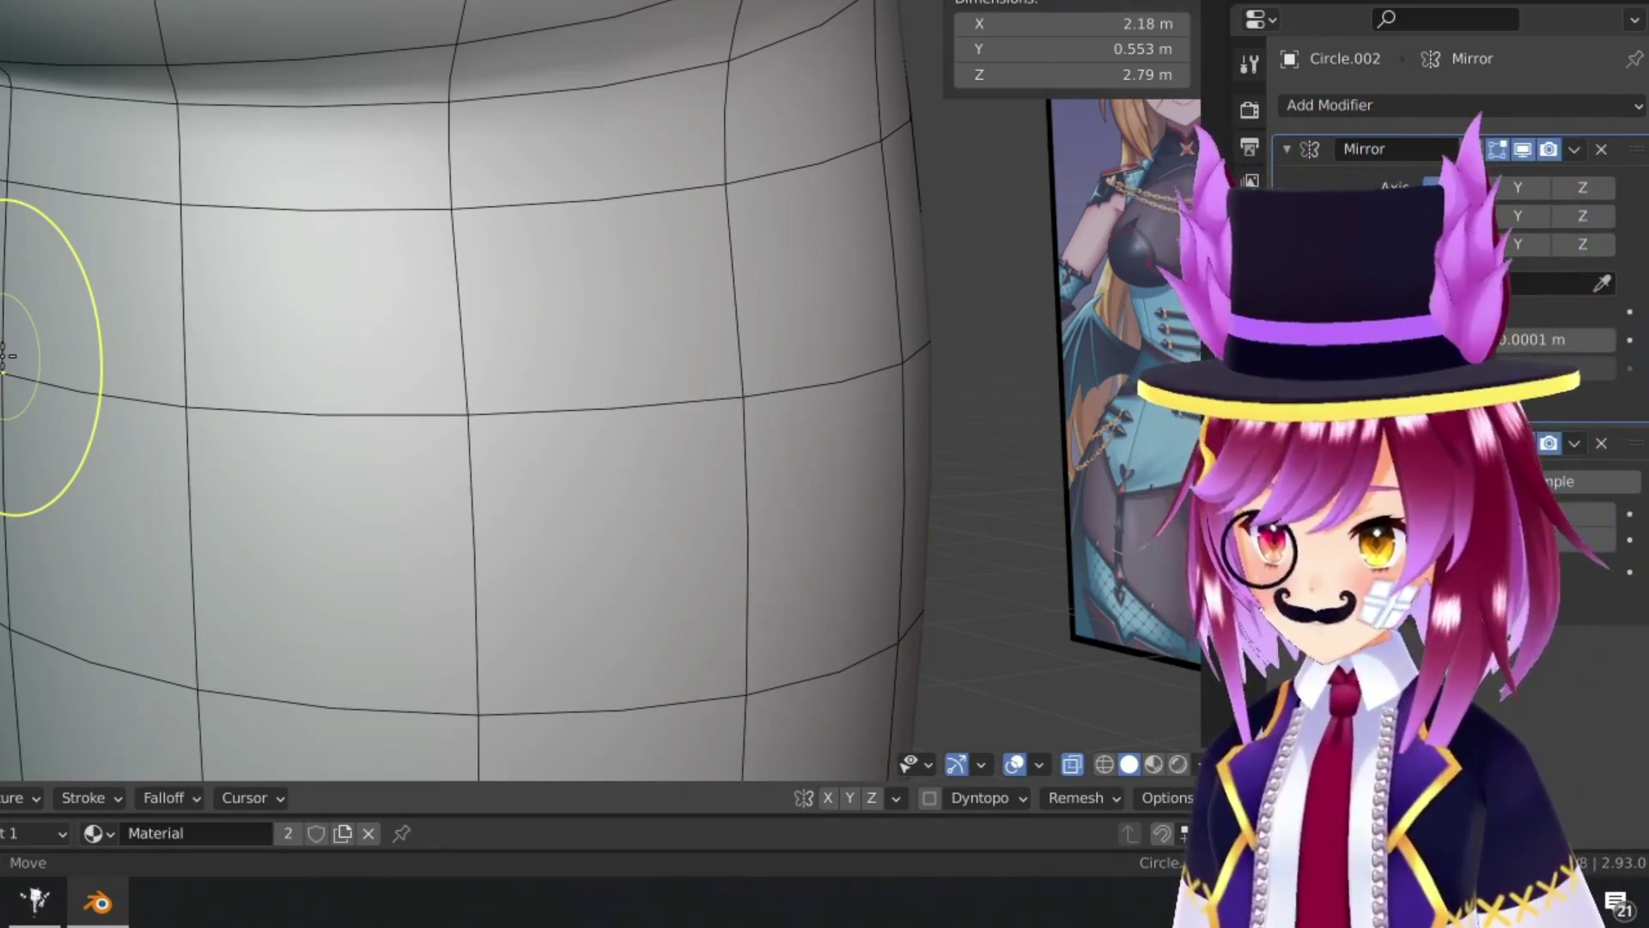
Step: Launch VSeeFace from its folder, load the Yenkoes avatar and maximize the tracking window
{"action": "left_click", "coordinate": [515, 388]}
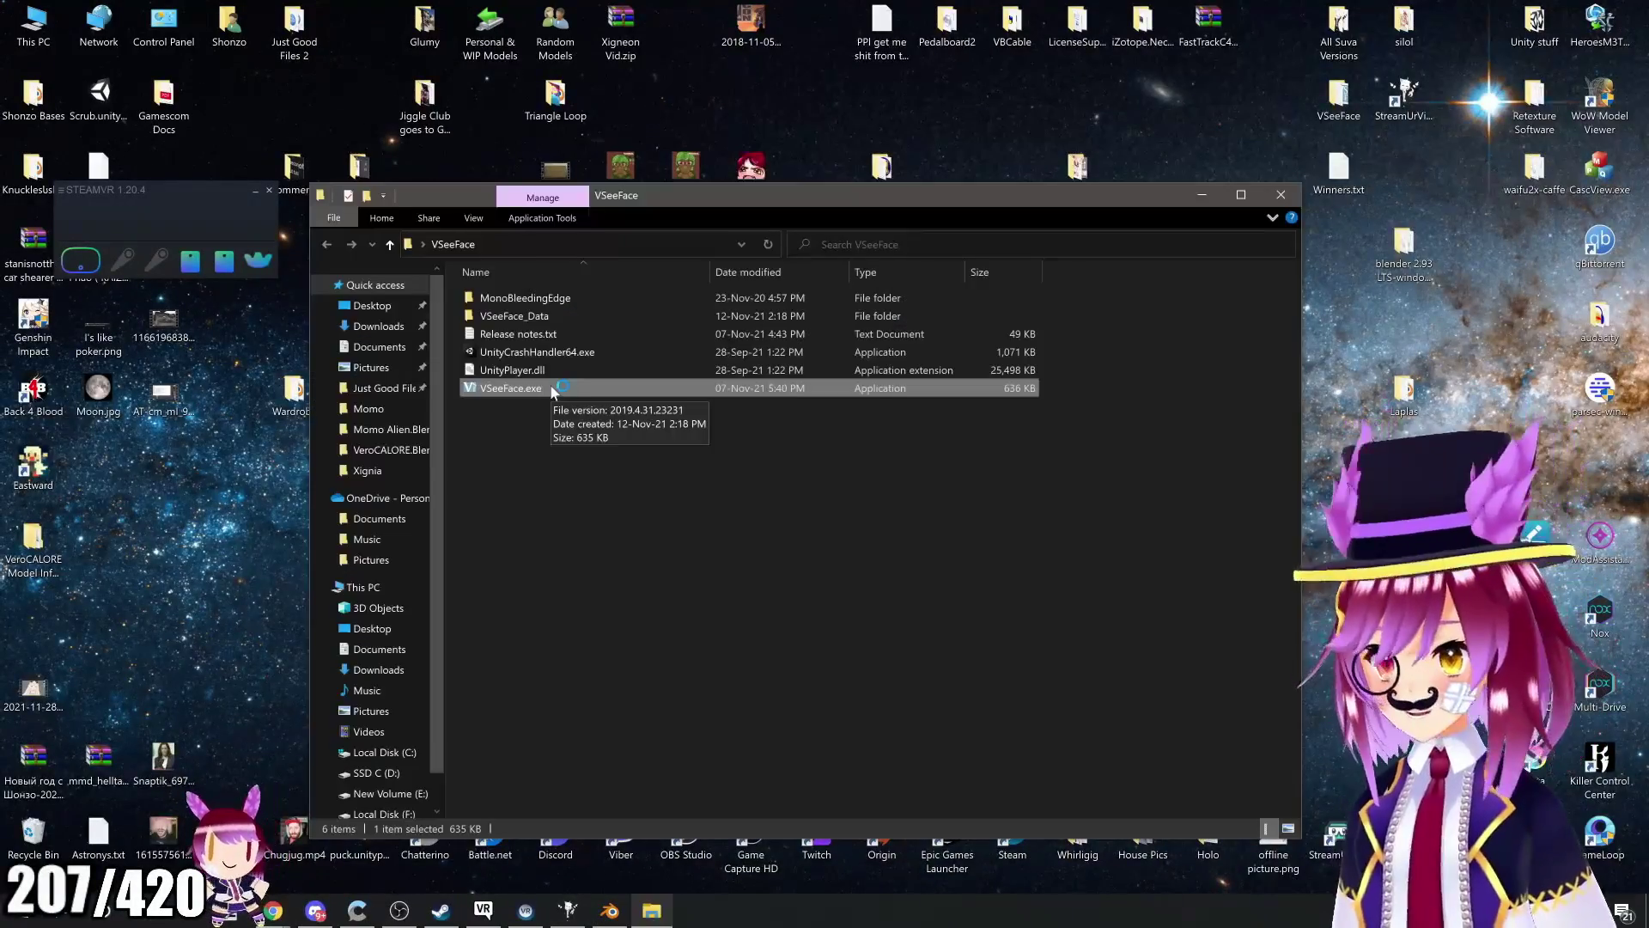
{"action": "double_click", "coordinate": [515, 388]}
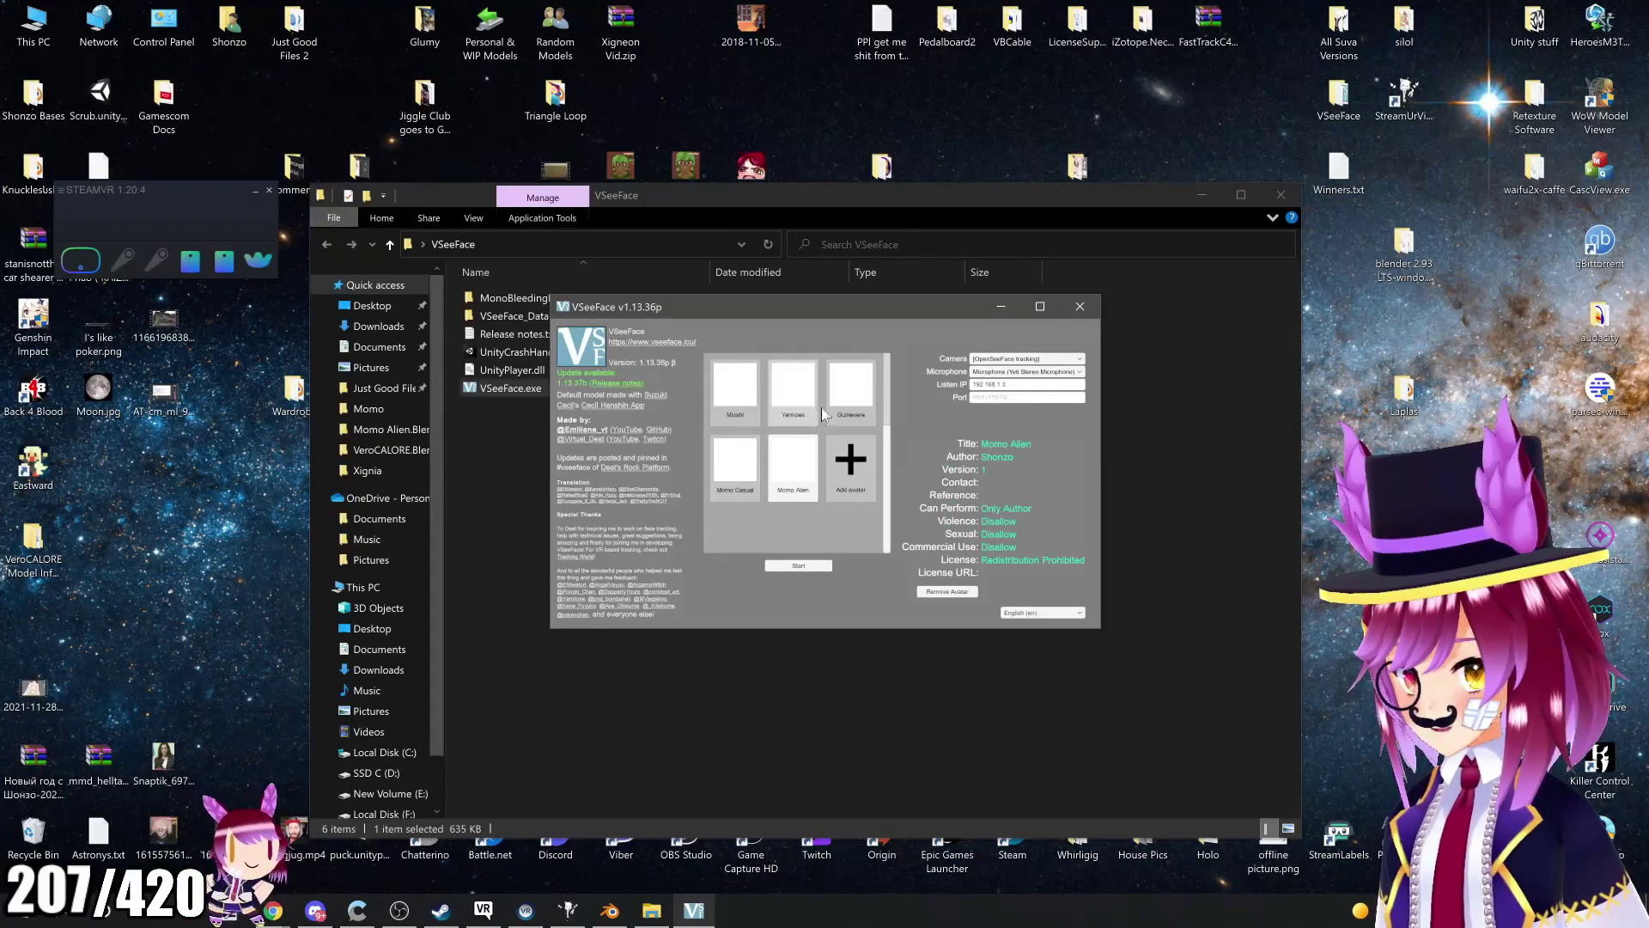
{"action": "left_click", "coordinate": [793, 391]}
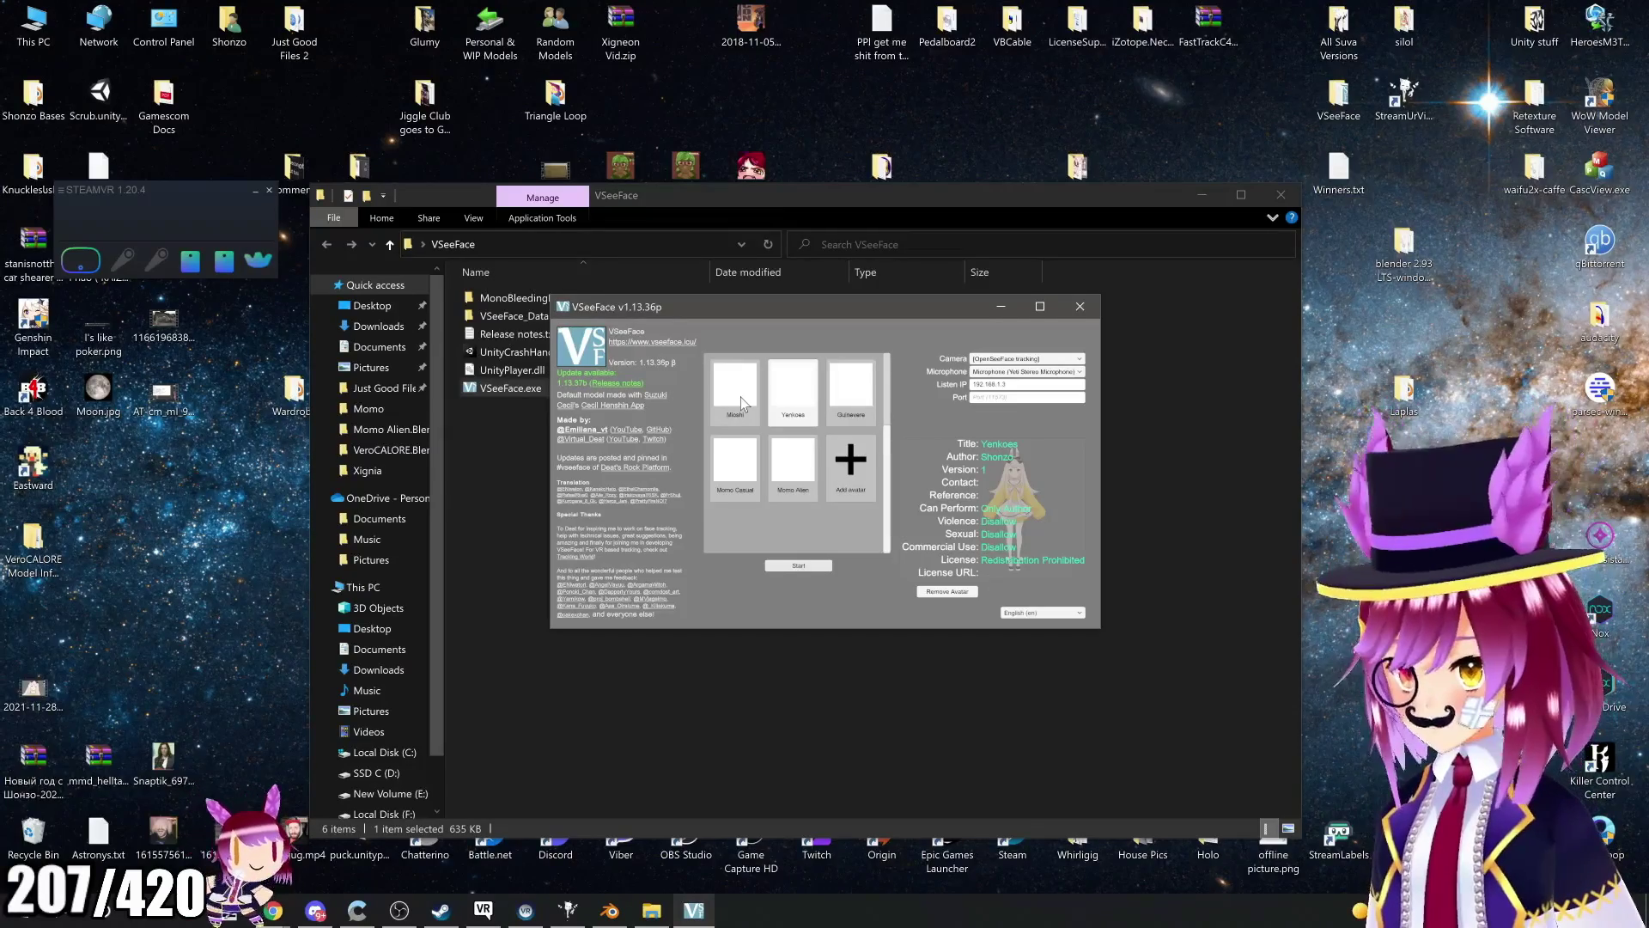
{"action": "double_click", "coordinate": [798, 417]}
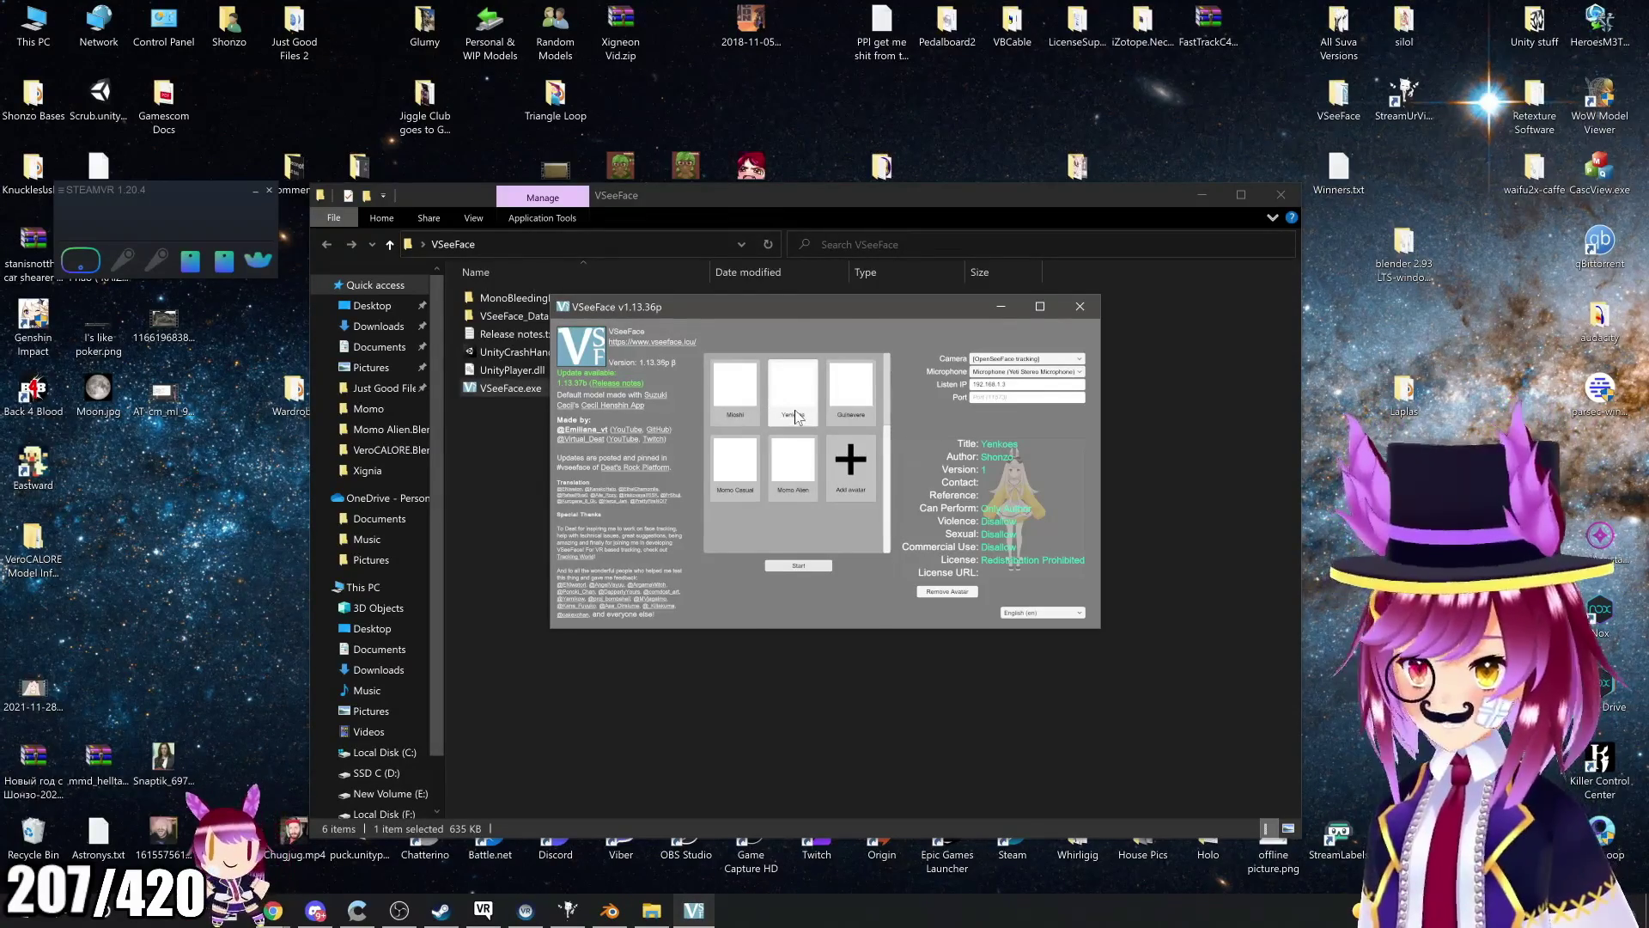
{"action": "left_click", "coordinate": [1040, 306]}
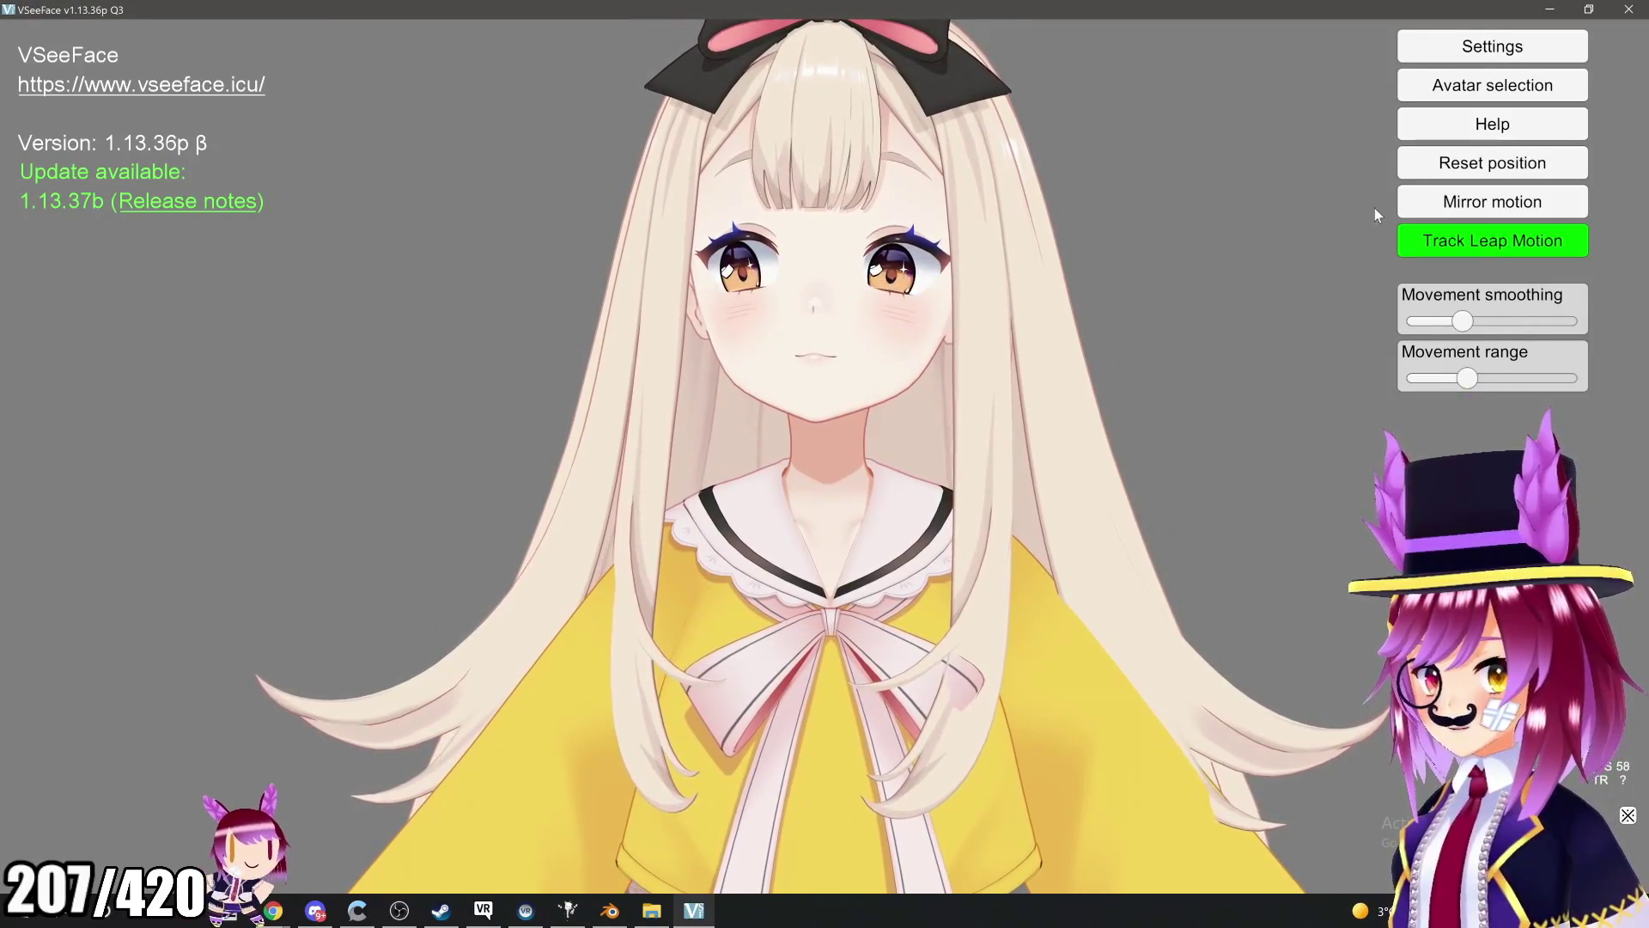
Step: Reset the avatar's tracking position in VSeeFace
{"action": "left_click", "coordinate": [1446, 165]}
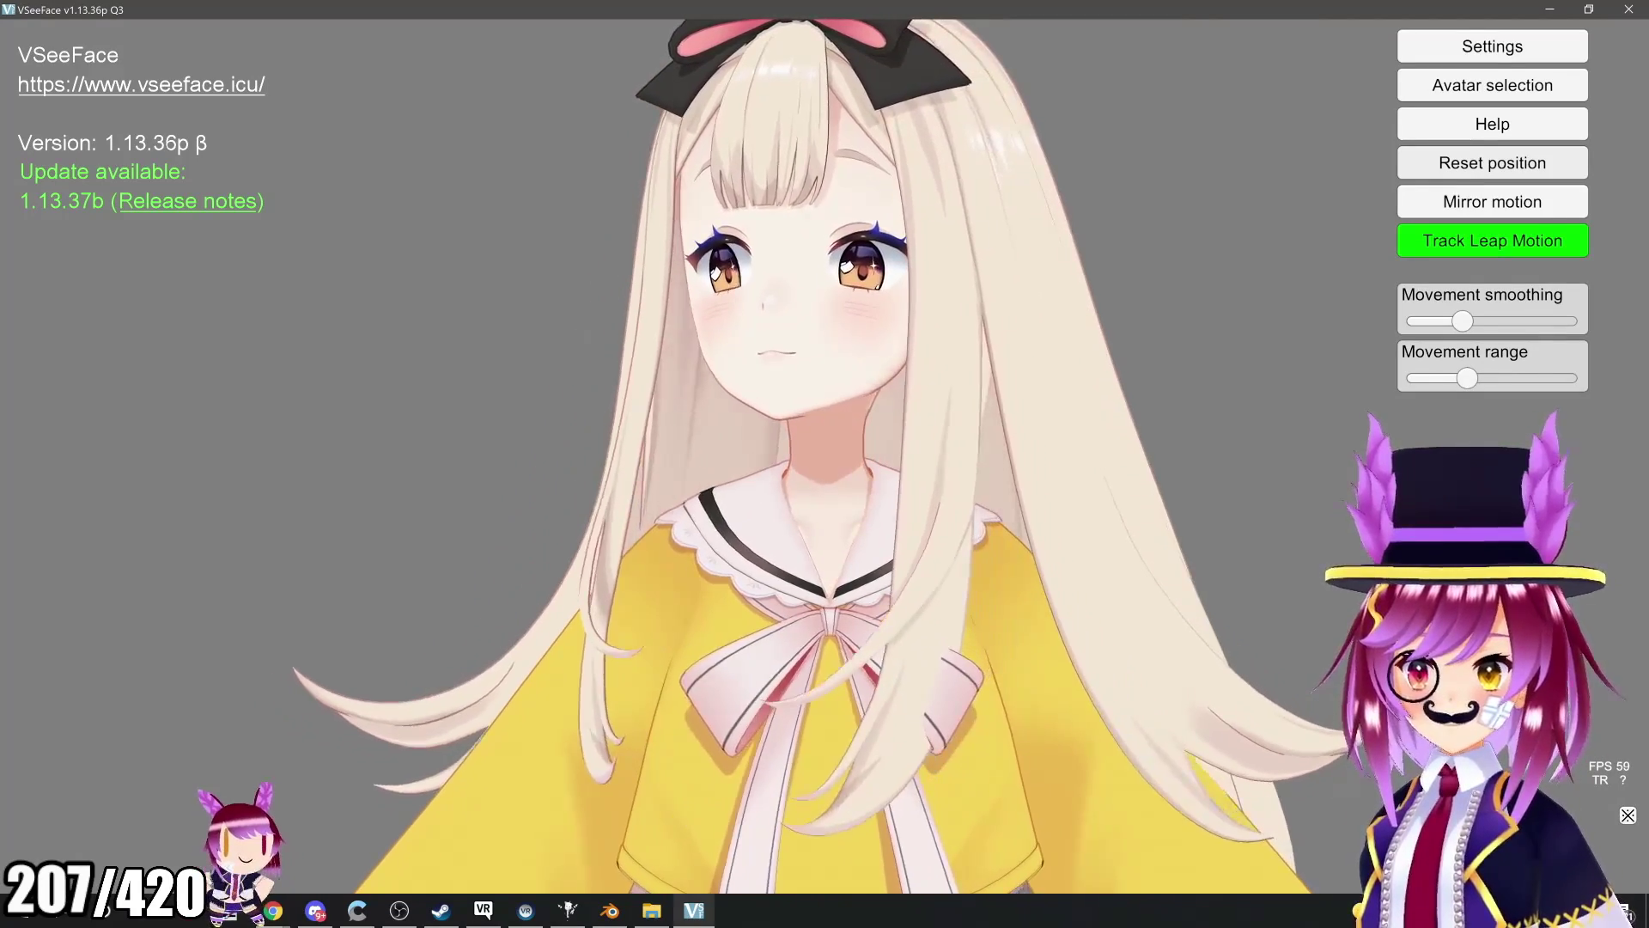
{"action": "key", "text": "alt+Tab"}
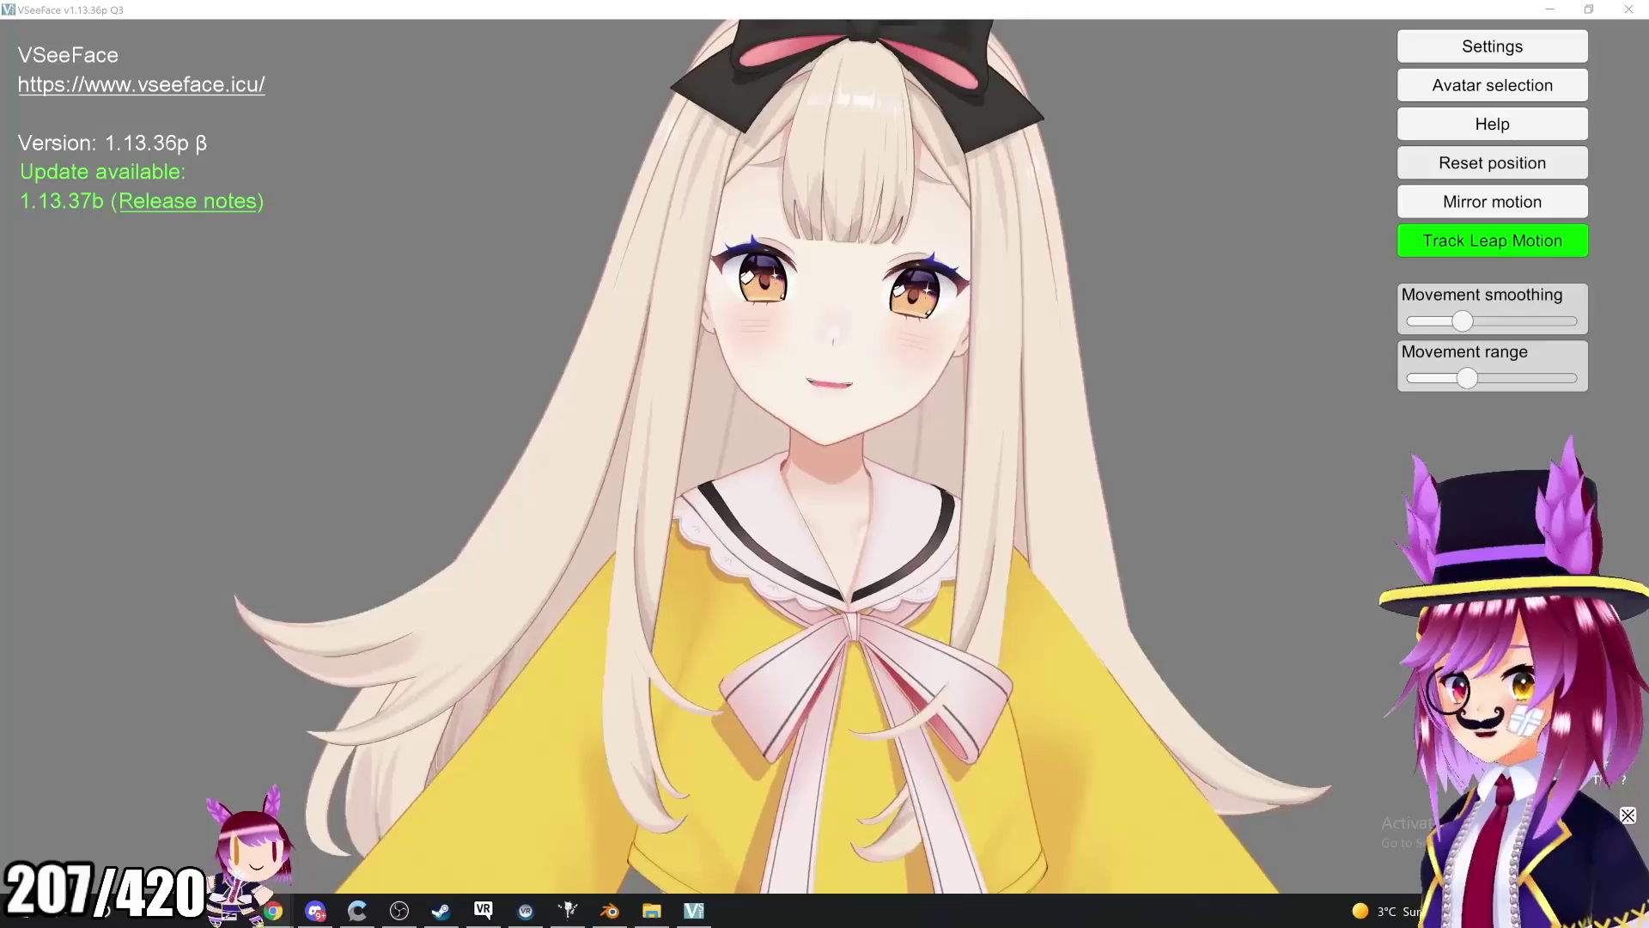
{"action": "left_click", "coordinate": [1486, 160]}
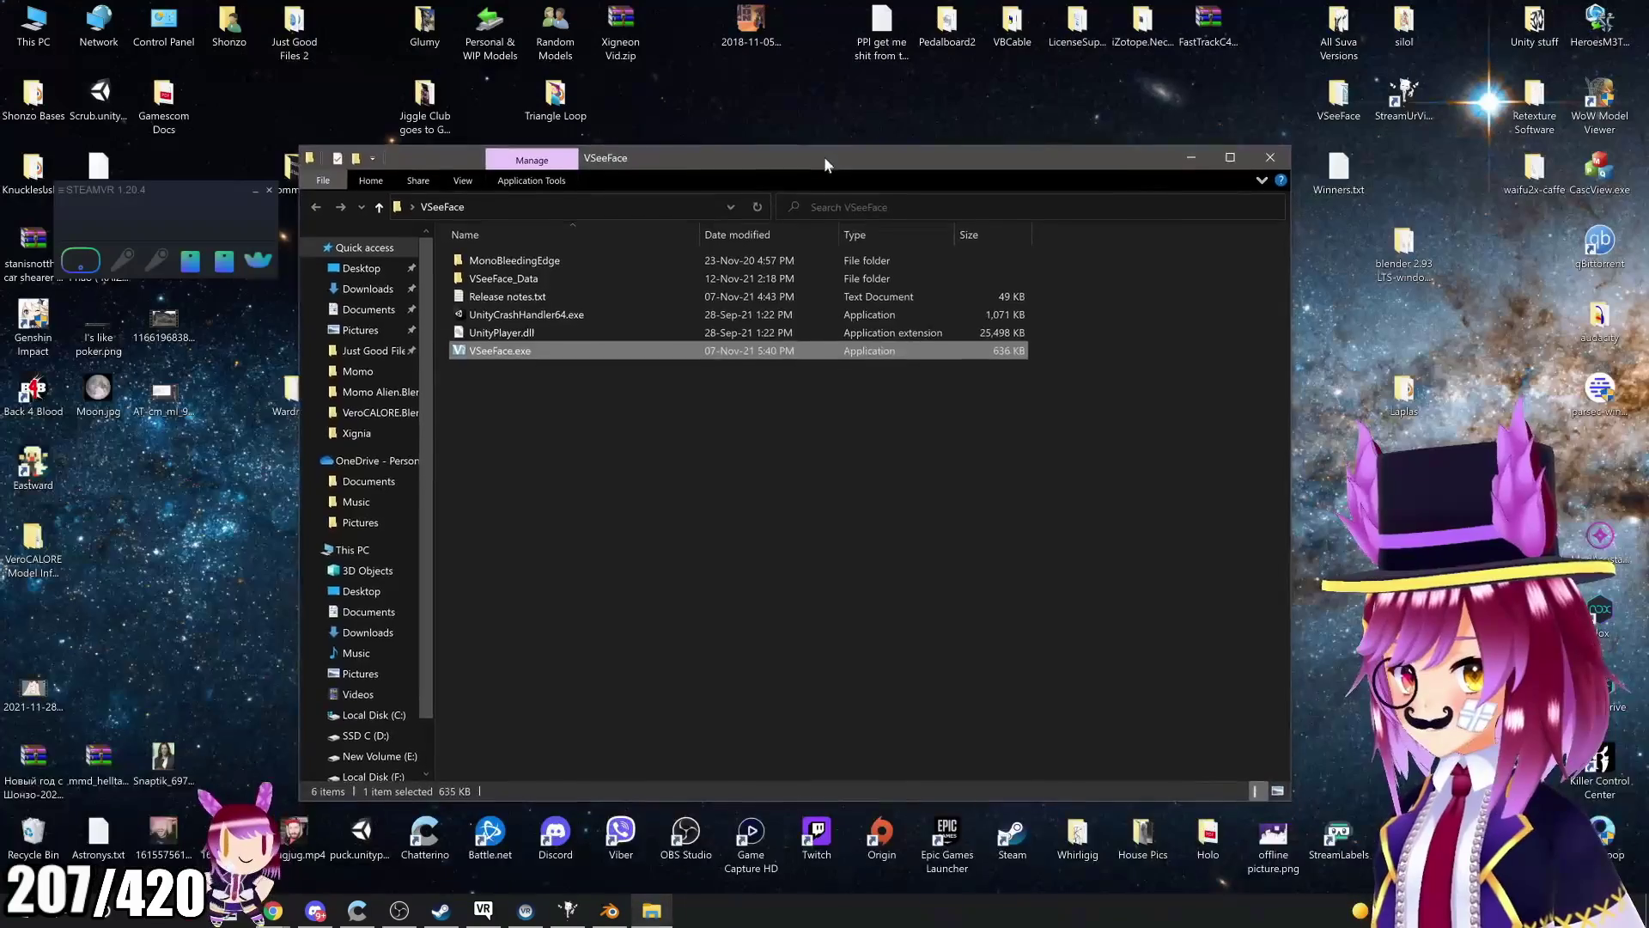
Step: Close the VSeeFace folder window and switch back to the body sculpt in Blender
{"action": "left_click_drag", "start_coordinate": [823, 157], "coordinate": [797, 136]}
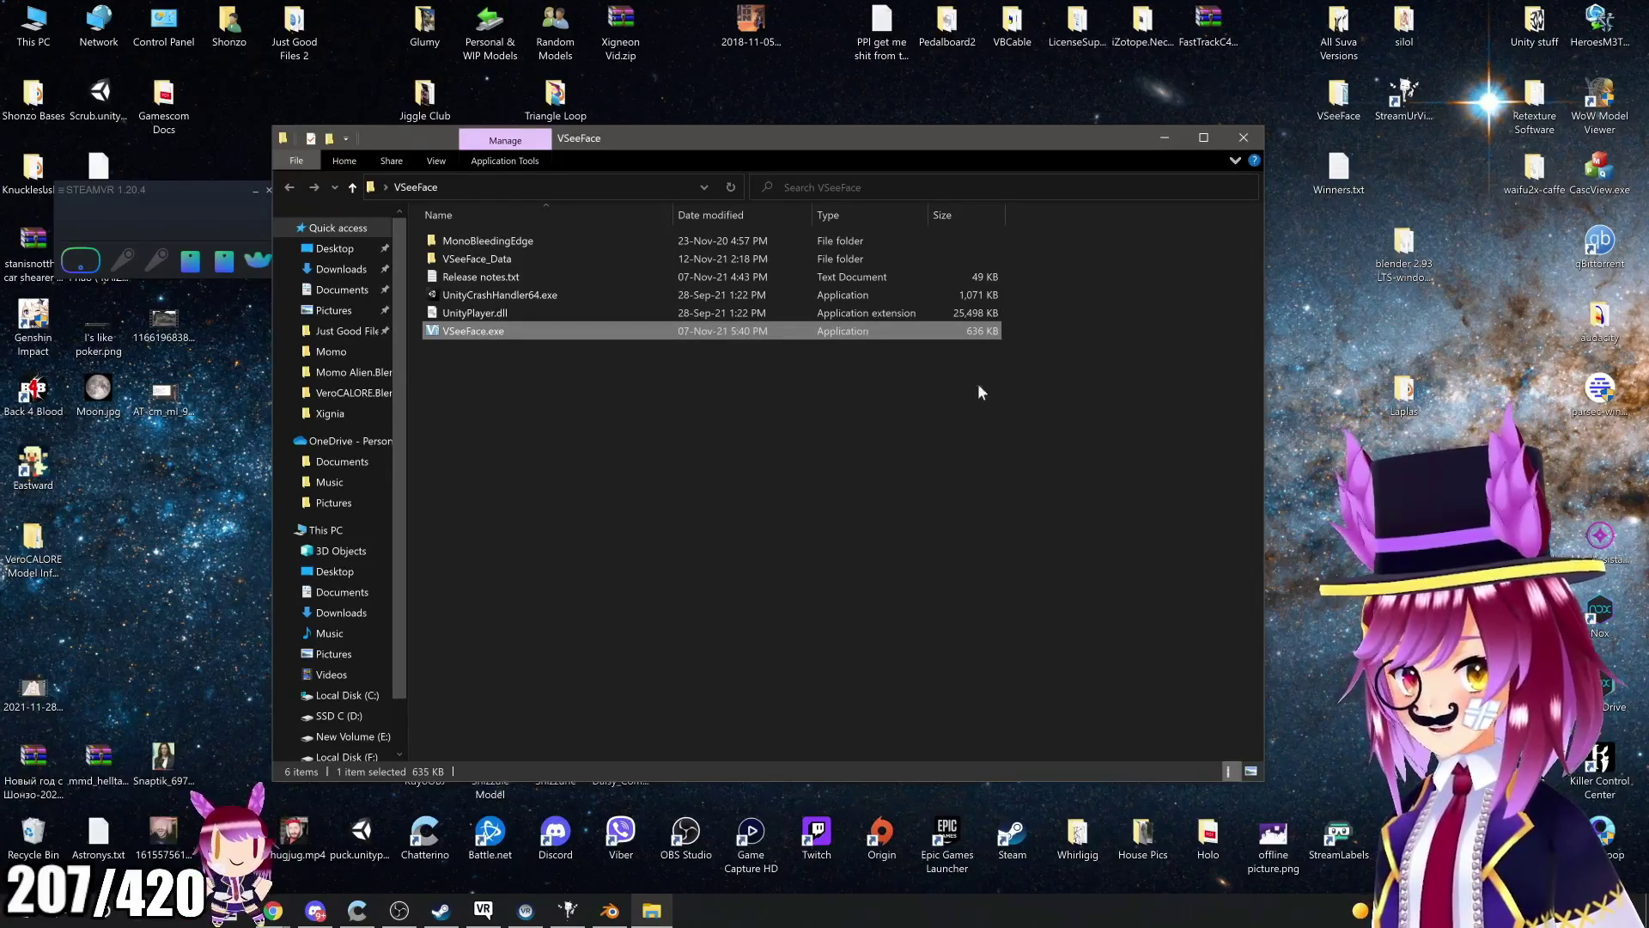
{"action": "left_click", "coordinate": [1243, 138]}
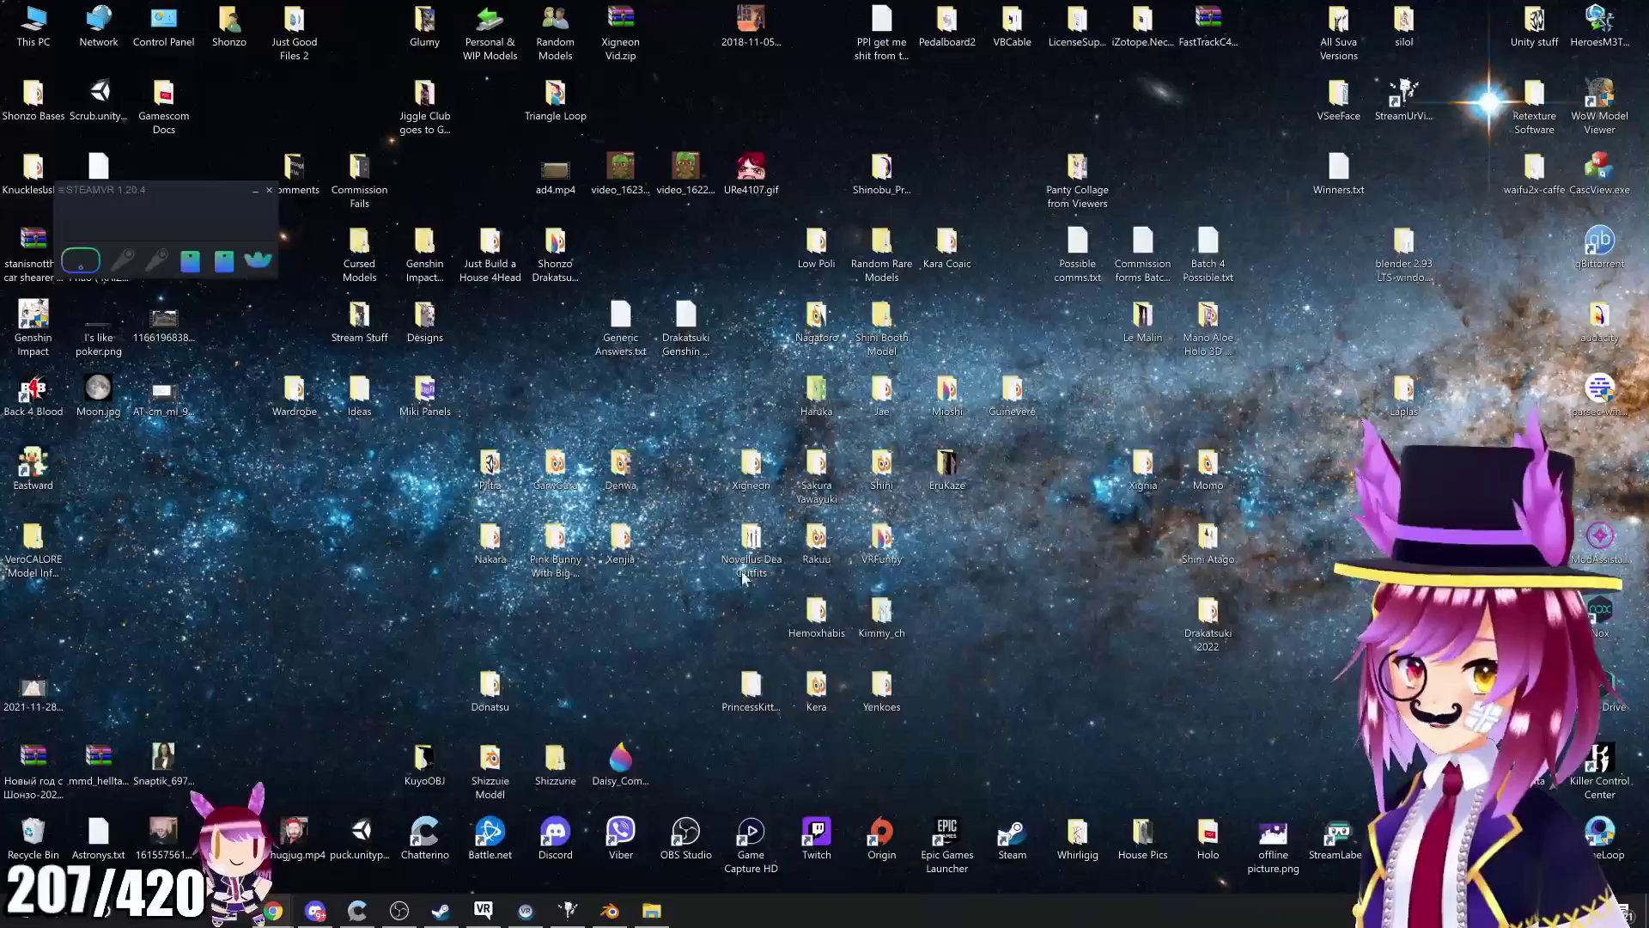
{"action": "mouse_move", "coordinate": [324, 918]}
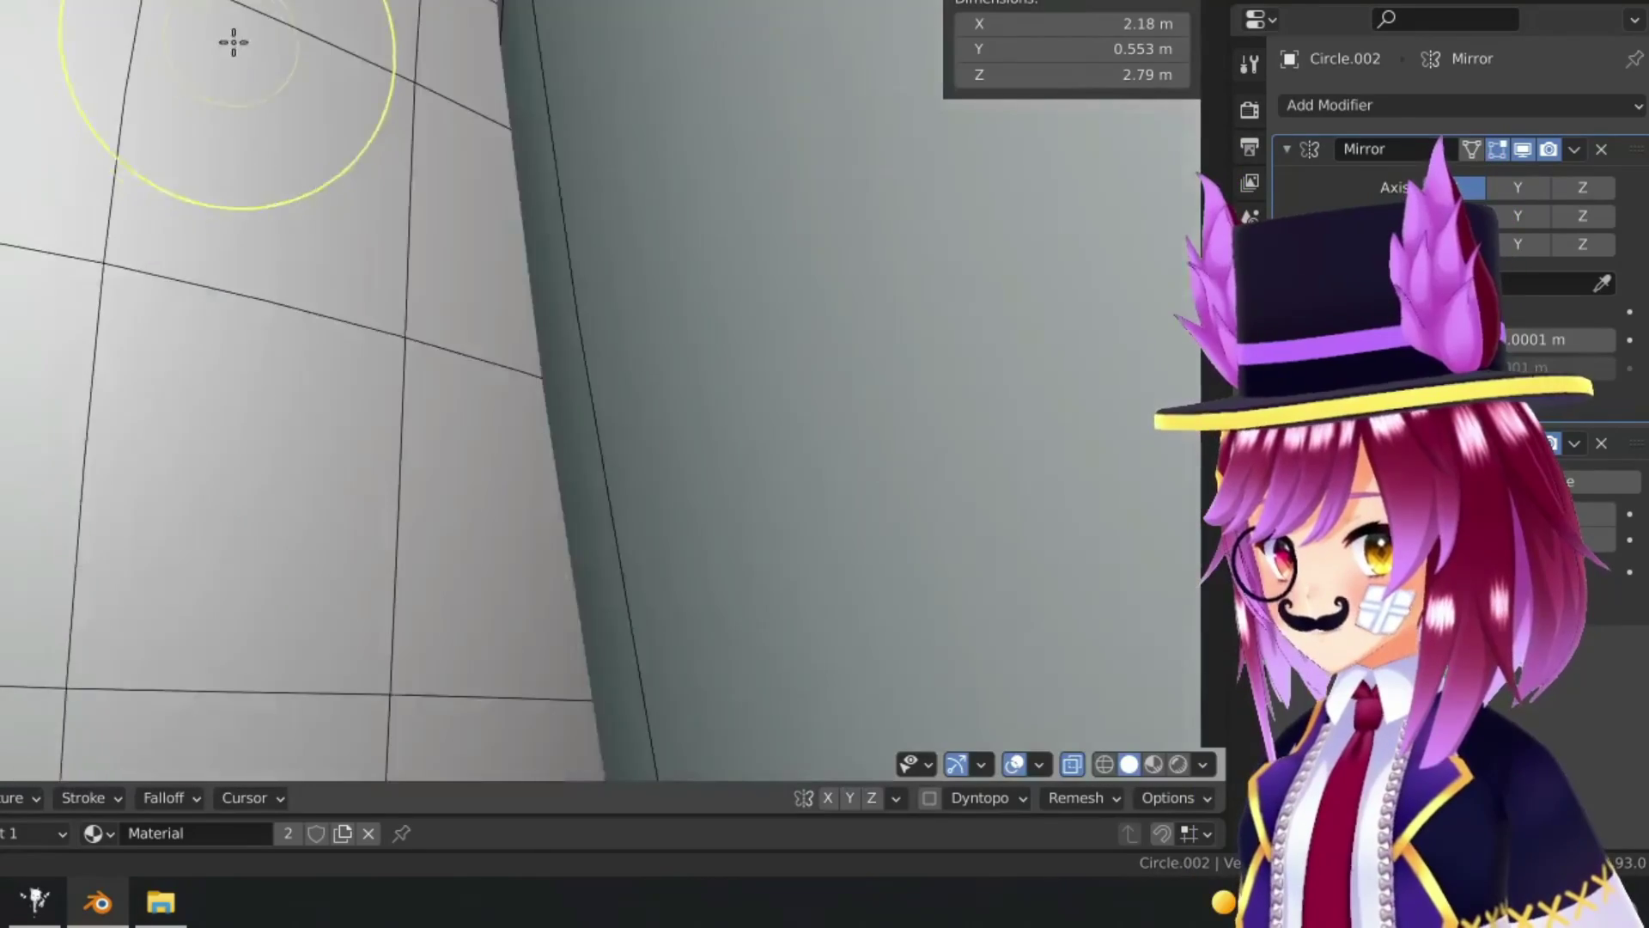
Step: Reshape the inner thigh and the fold beneath the buttock with Grab brush strokes
{"action": "left_click_drag", "start_coordinate": [232, 43], "coordinate": [265, 229]}
{"action": "scroll", "coordinate": [266, 229], "scroll_direction": "down", "scroll_amount": 3}
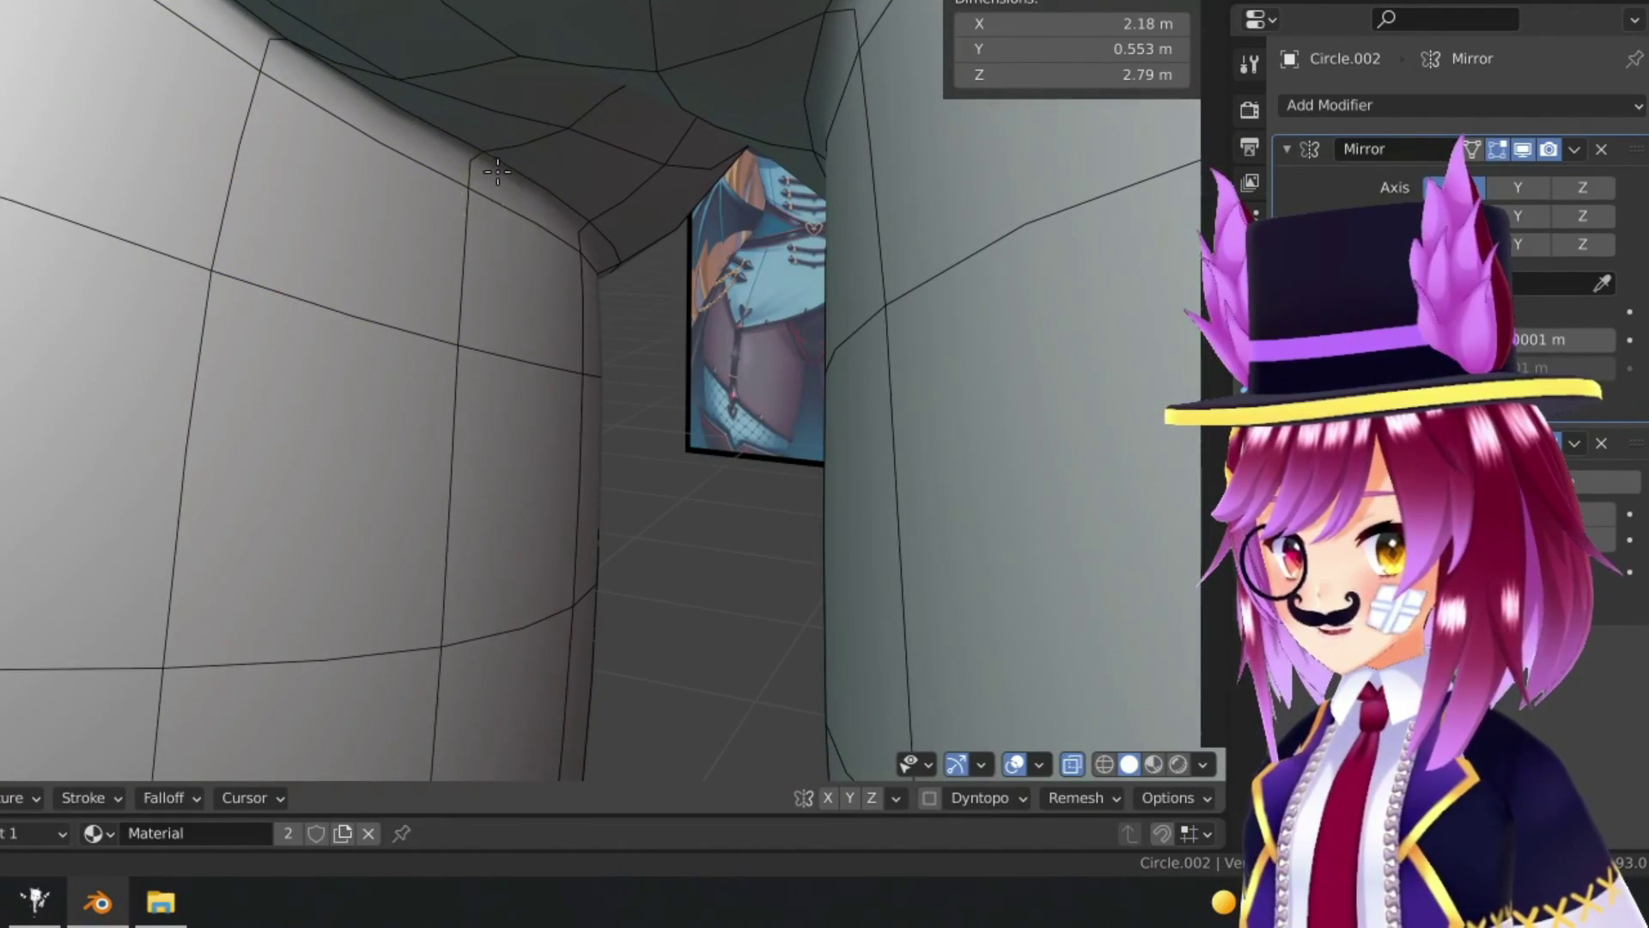
{"action": "left_click_drag", "start_coordinate": [227, 144], "coordinate": [332, 358]}
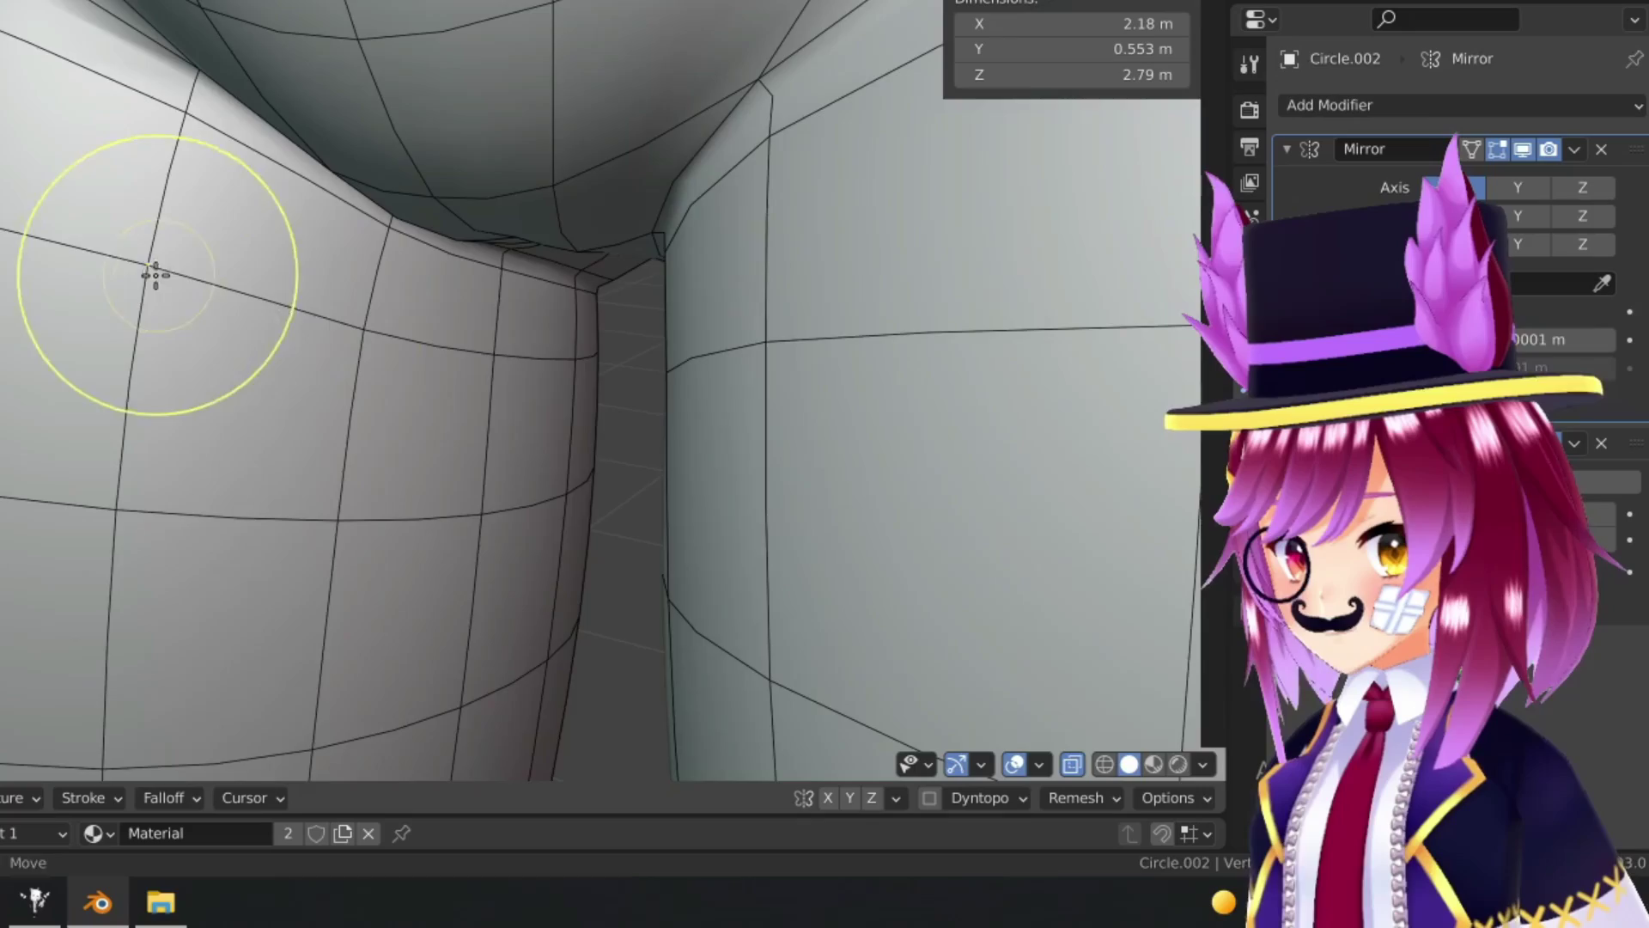
{"action": "scroll", "coordinate": [157, 273], "scroll_direction": "down", "scroll_amount": 3}
{"action": "left_click_drag", "start_coordinate": [157, 273], "coordinate": [225, 342]}
{"action": "mouse_move", "coordinate": [225, 276]}
{"action": "left_mouse_down"}
{"action": "mouse_move", "coordinate": [401, 278]}
{"action": "mouse_move", "coordinate": [449, 240]}
{"action": "mouse_move", "coordinate": [436, 286]}
{"action": "mouse_move", "coordinate": [398, 255]}
{"action": "mouse_move", "coordinate": [317, 331]}
{"action": "mouse_move", "coordinate": [427, 296]}
{"action": "mouse_move", "coordinate": [235, 250]}
{"action": "left_mouse_up"}
Step: Smooth the outer hip surface and build it up with a Draw brush stroke
{"action": "key", "text": "shift+s"}
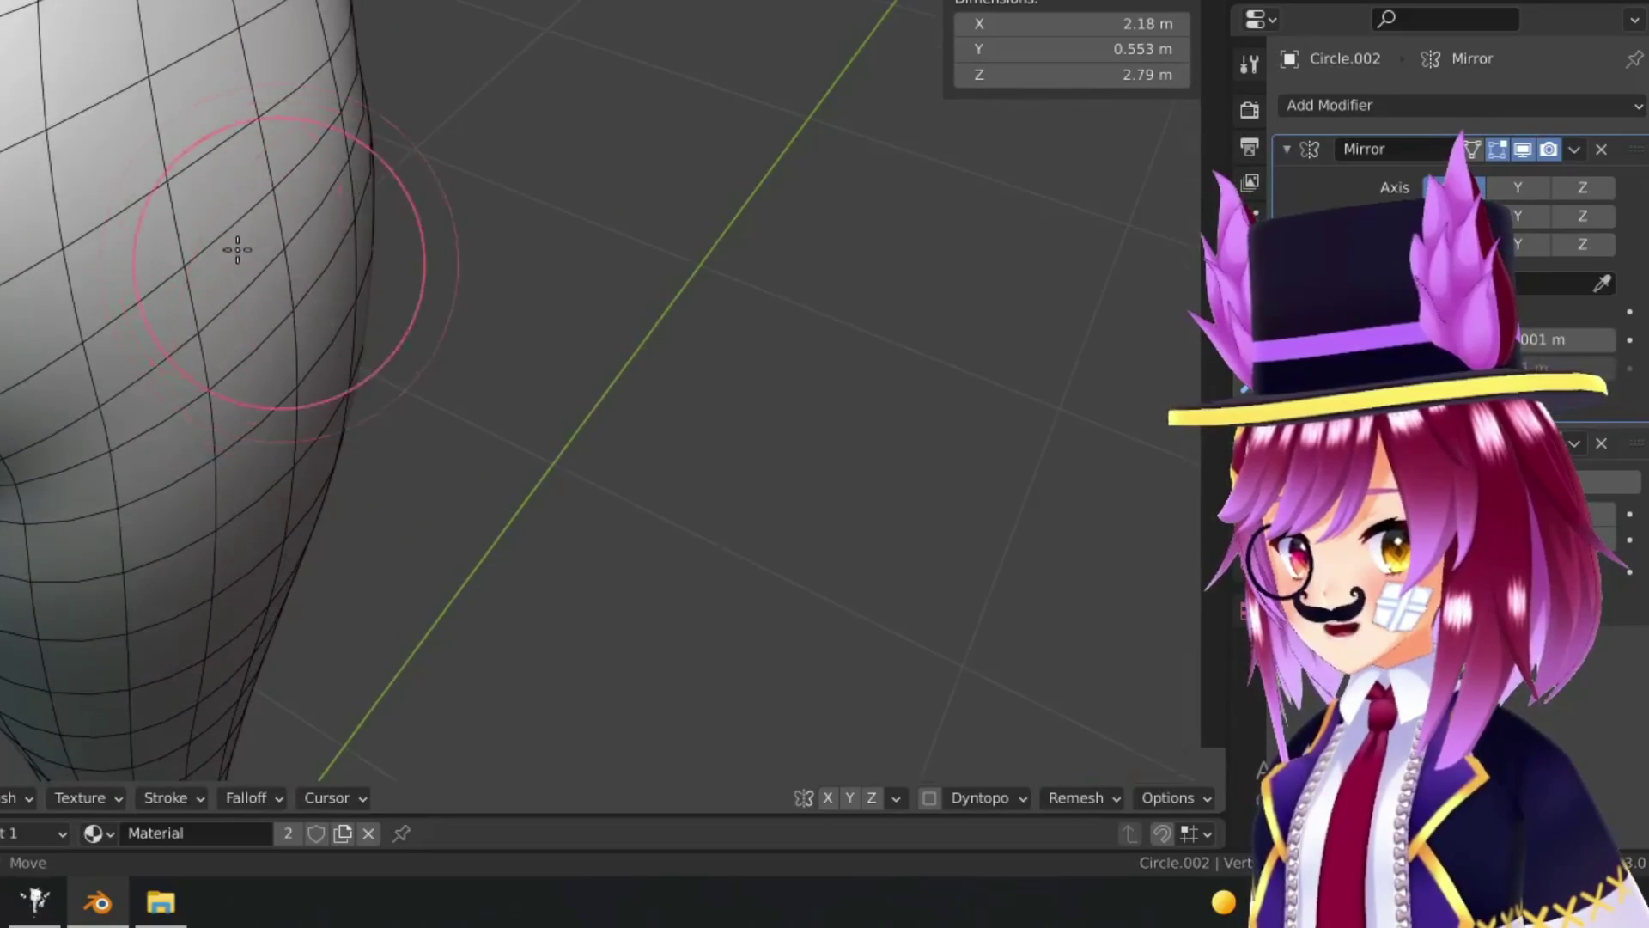
{"action": "mouse_move", "coordinate": [158, 295]}
{"action": "left_mouse_down"}
{"action": "mouse_move", "coordinate": [4, 395]}
{"action": "mouse_move", "coordinate": [0, 258]}
{"action": "mouse_move", "coordinate": [55, 317]}
{"action": "mouse_move", "coordinate": [121, 240]}
{"action": "left_mouse_up"}
{"action": "key", "text": "x"}
{"action": "left_click_drag", "start_coordinate": [60, 191], "coordinate": [123, 192]}
Step: Shift the mesh on the side of the hip and the upper buttock with the Grab brush
{"action": "key", "text": "g"}
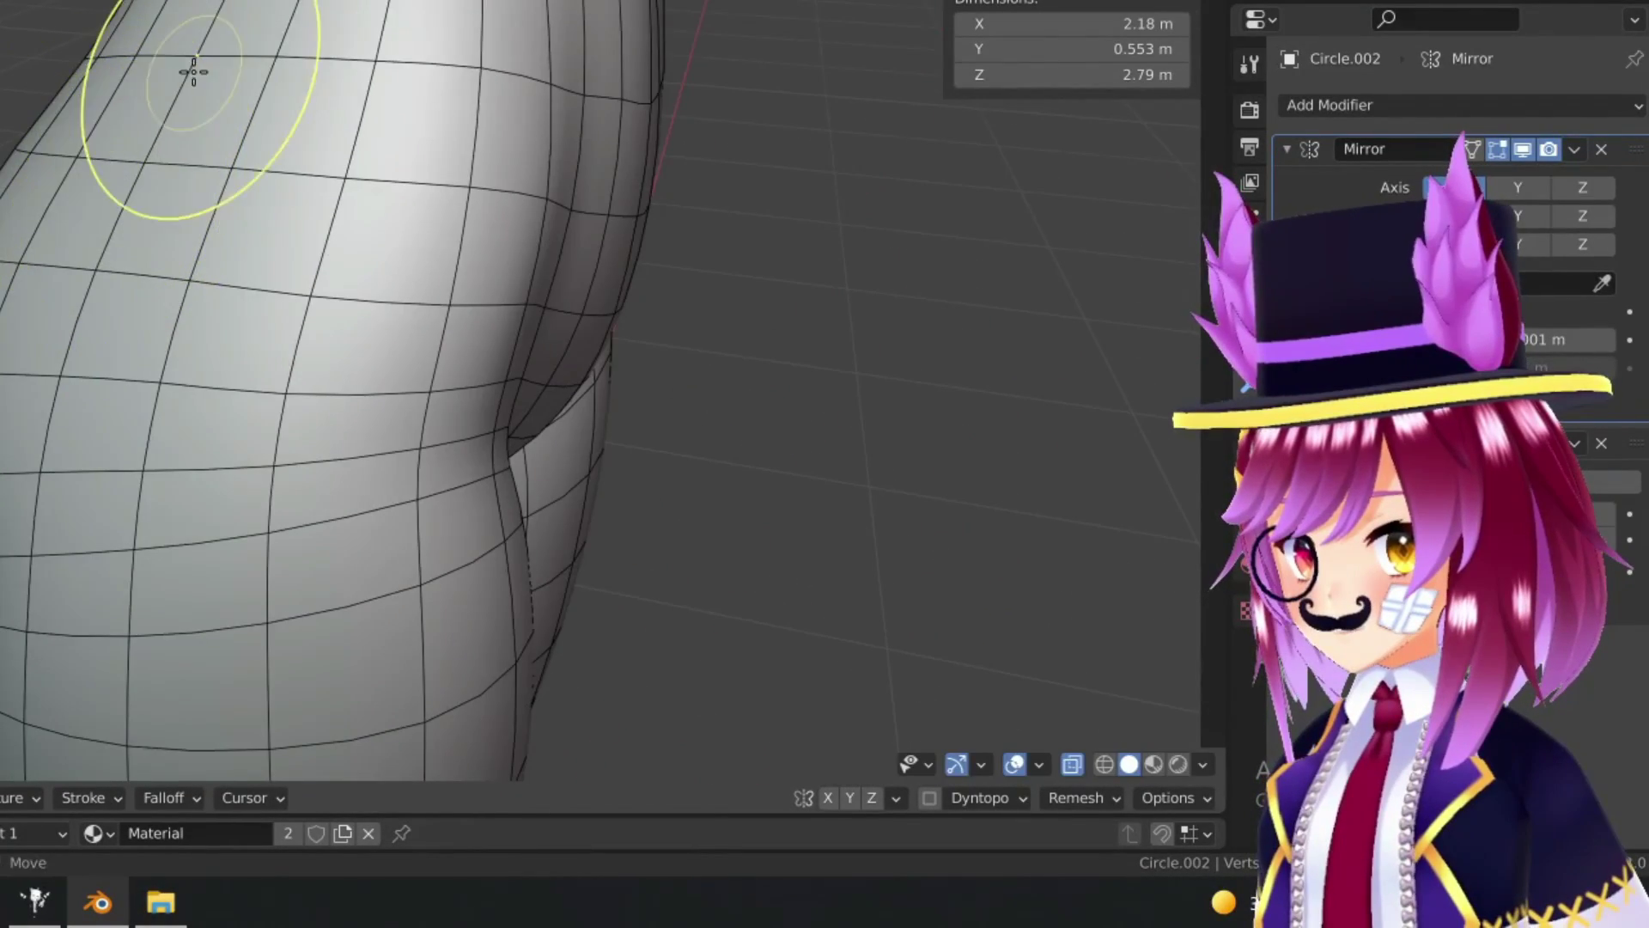
{"action": "mouse_move", "coordinate": [192, 69]}
{"action": "left_mouse_down"}
{"action": "mouse_move", "coordinate": [210, 66]}
{"action": "mouse_move", "coordinate": [295, 179]}
{"action": "mouse_move", "coordinate": [208, 155]}
{"action": "left_mouse_up"}
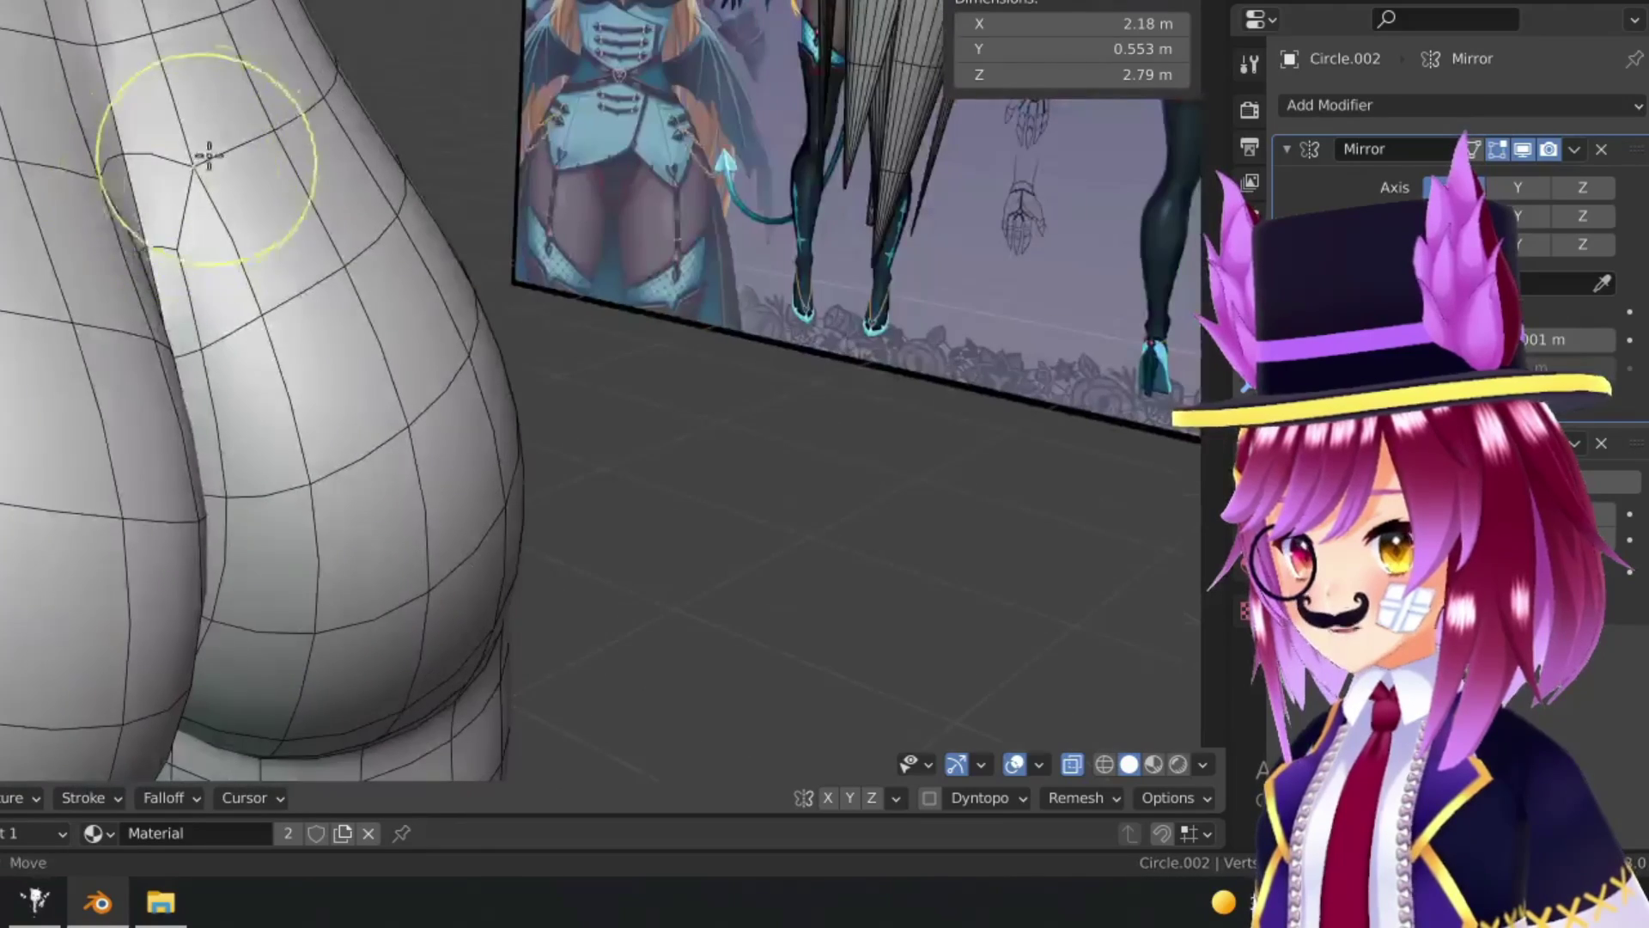
{"action": "mouse_move", "coordinate": [296, 88]}
{"action": "left_mouse_down"}
{"action": "mouse_move", "coordinate": [221, 229]}
{"action": "mouse_move", "coordinate": [191, 219]}
{"action": "mouse_move", "coordinate": [228, 228]}
{"action": "mouse_move", "coordinate": [122, 247]}
{"action": "mouse_move", "coordinate": [146, 326]}
{"action": "mouse_move", "coordinate": [166, 243]}
{"action": "left_mouse_up"}
Step: Build up the surface between waist and outer hip with Draw brush strokes
{"action": "key", "text": "x"}
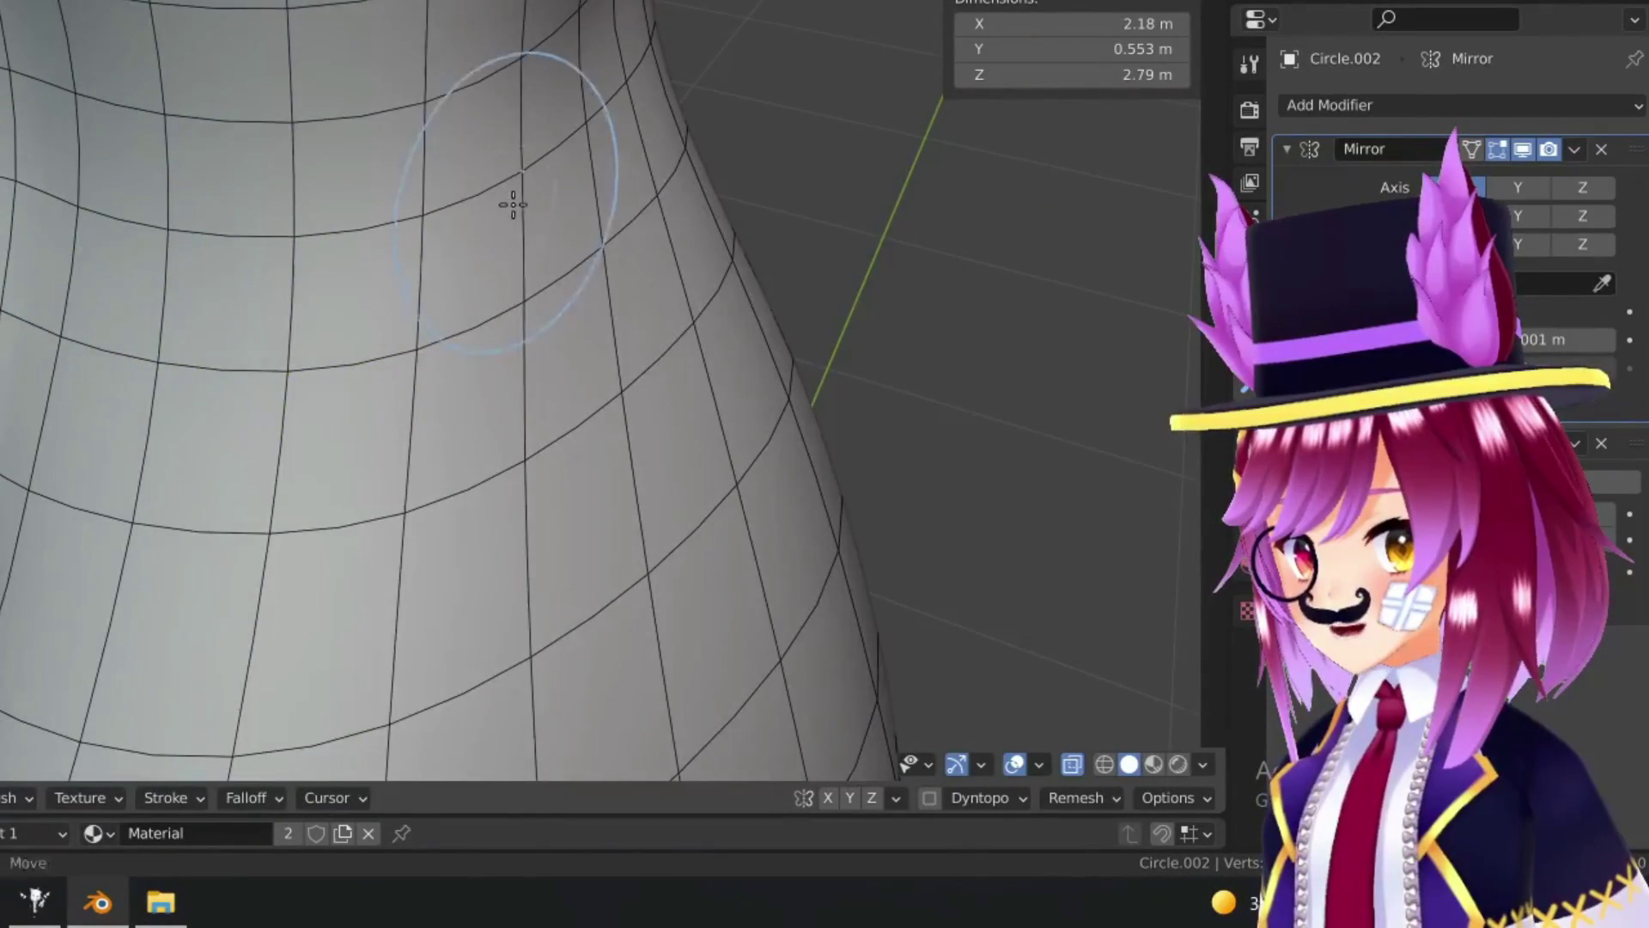
{"action": "left_click_drag", "start_coordinate": [512, 203], "coordinate": [375, 218]}
{"action": "scroll", "coordinate": [221, 155], "scroll_direction": "down", "scroll_amount": 3}
{"action": "scroll", "coordinate": [534, 132], "scroll_direction": "up", "scroll_amount": 3}
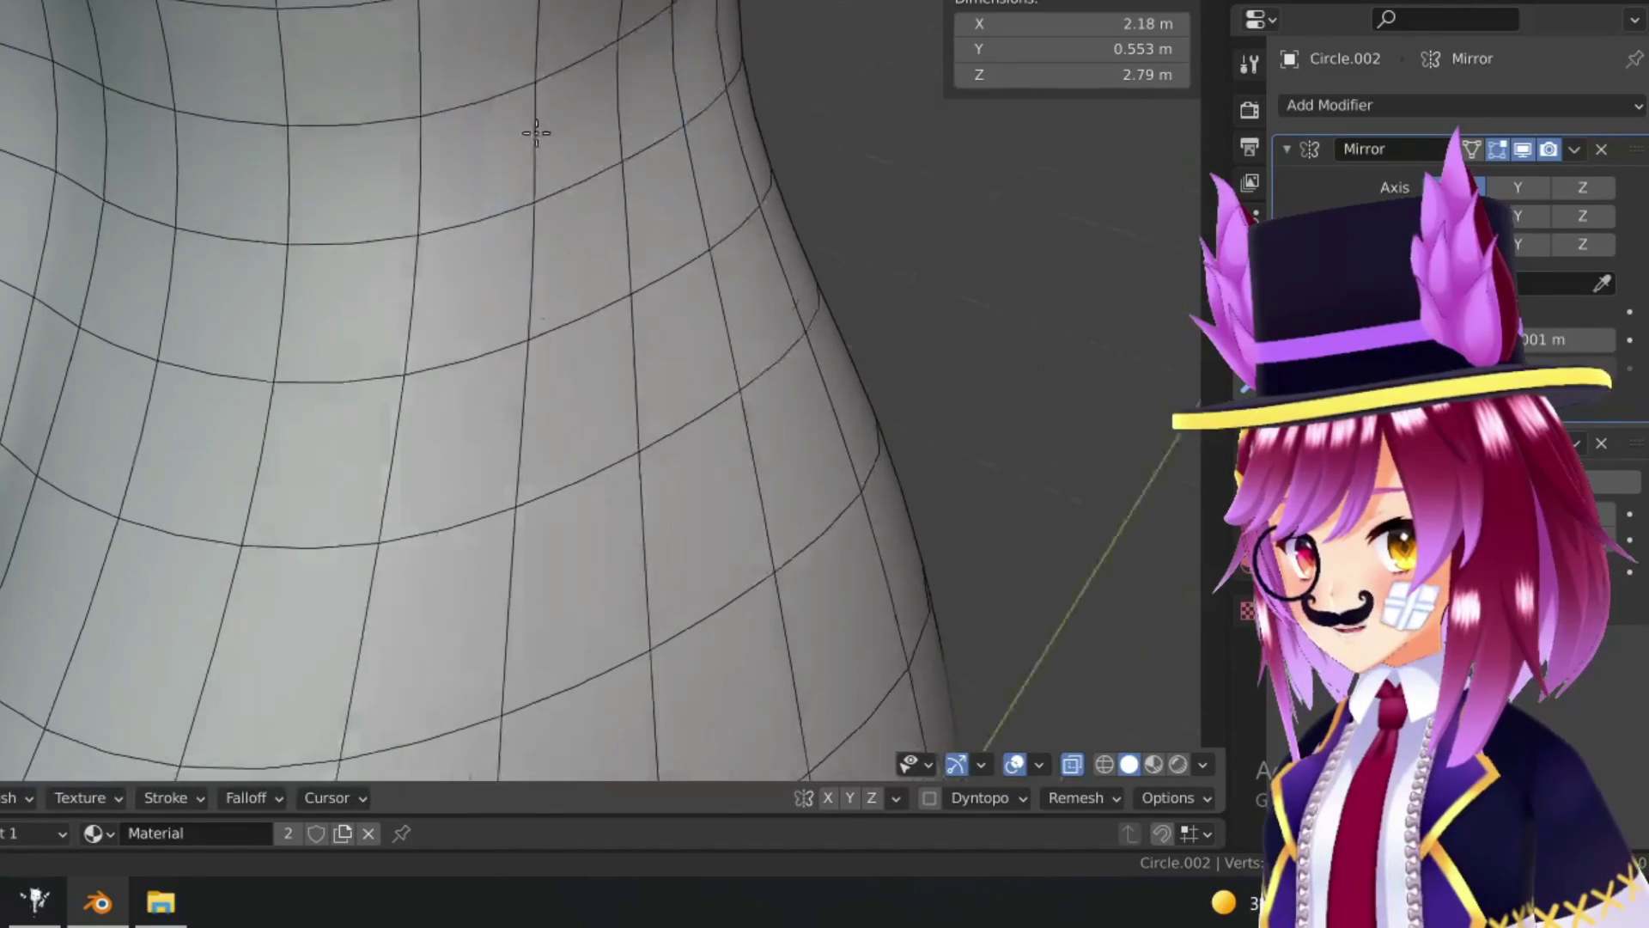
{"action": "mouse_move", "coordinate": [286, 433]}
{"action": "left_mouse_down"}
{"action": "mouse_move", "coordinate": [464, 504]}
{"action": "mouse_move", "coordinate": [364, 229]}
{"action": "left_mouse_up"}
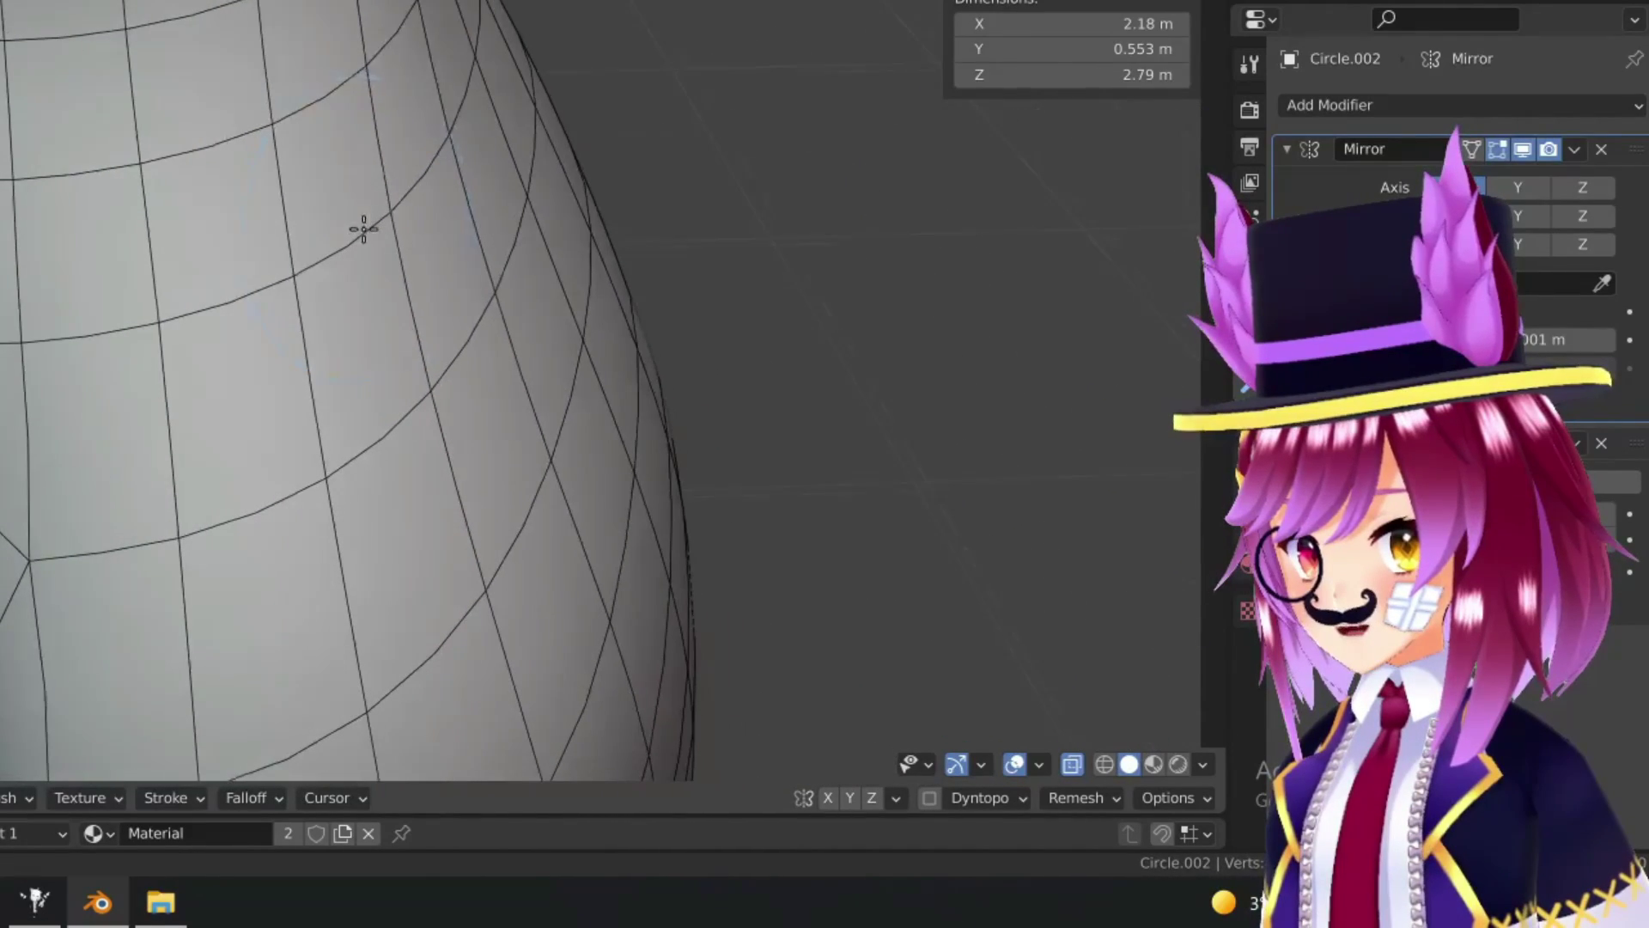
Step: Even out the edge flow along the outer hip and lower back with the Grab brush
{"action": "key", "text": "g"}
{"action": "left_click_drag", "start_coordinate": [398, 92], "coordinate": [441, 45]}
{"action": "mouse_move", "coordinate": [363, 7]}
{"action": "left_mouse_down"}
{"action": "mouse_move", "coordinate": [282, 12]}
{"action": "mouse_move", "coordinate": [298, 20]}
{"action": "left_mouse_up"}
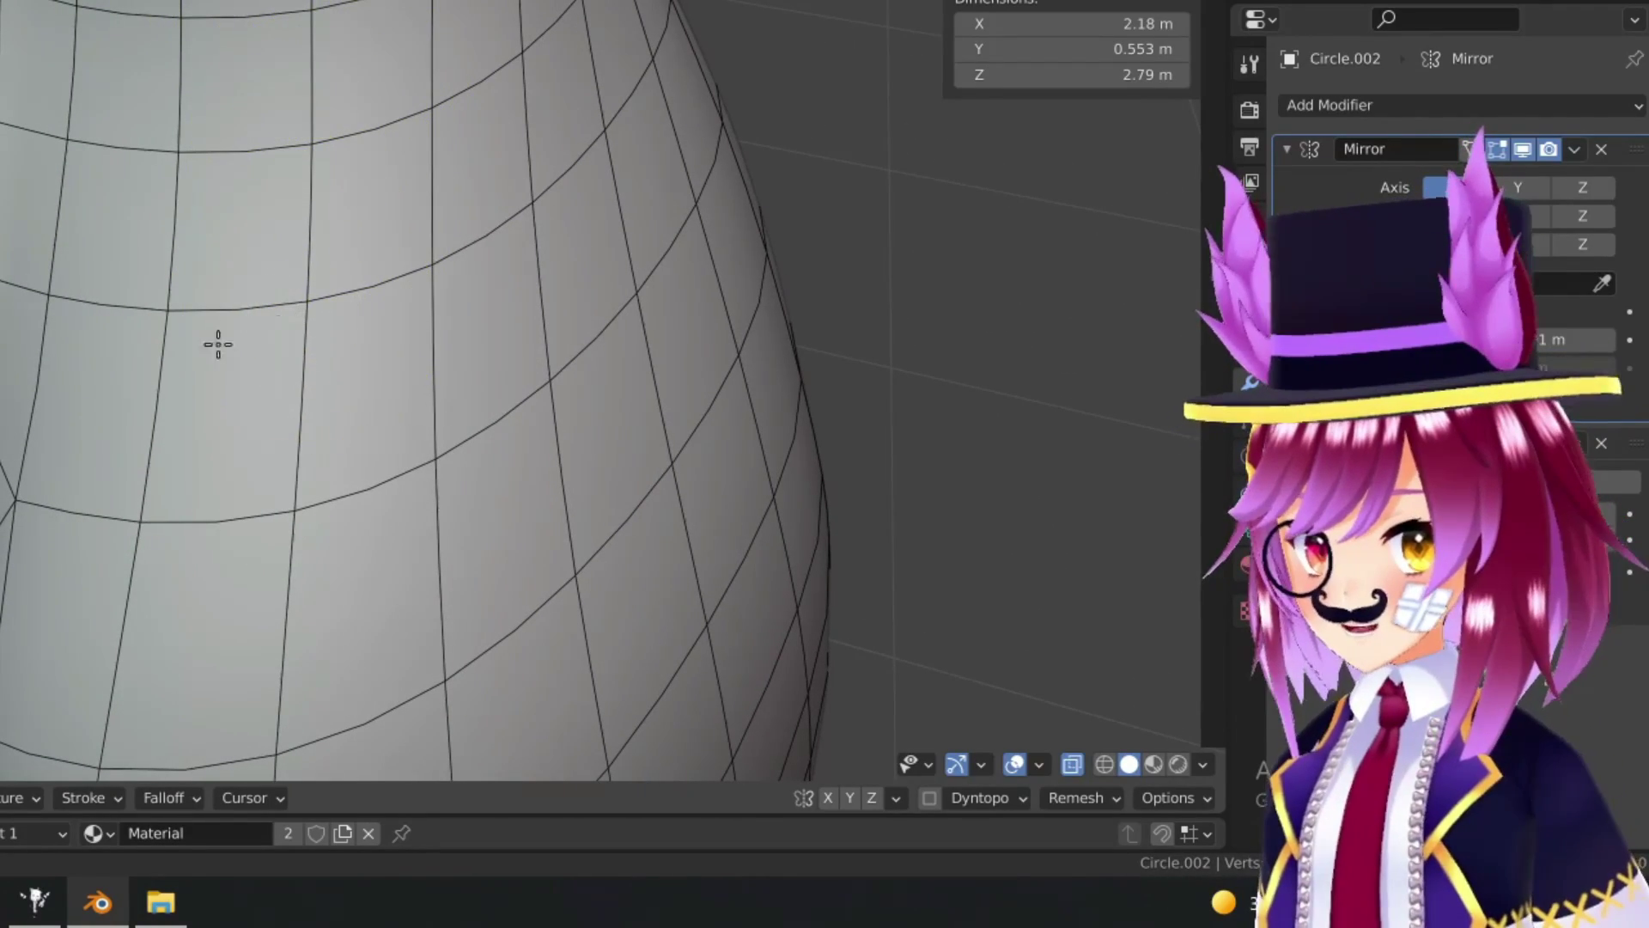
{"action": "left_click_drag", "start_coordinate": [218, 343], "coordinate": [250, 352]}
{"action": "mouse_move", "coordinate": [129, 72]}
{"action": "left_mouse_down"}
{"action": "mouse_move", "coordinate": [202, 151]}
{"action": "mouse_move", "coordinate": [184, 86]}
{"action": "mouse_move", "coordinate": [192, 239]}
{"action": "mouse_move", "coordinate": [214, 199]}
{"action": "mouse_move", "coordinate": [233, 298]}
{"action": "left_mouse_up"}
{"action": "left_click_drag", "start_coordinate": [236, 516], "coordinate": [192, 409]}
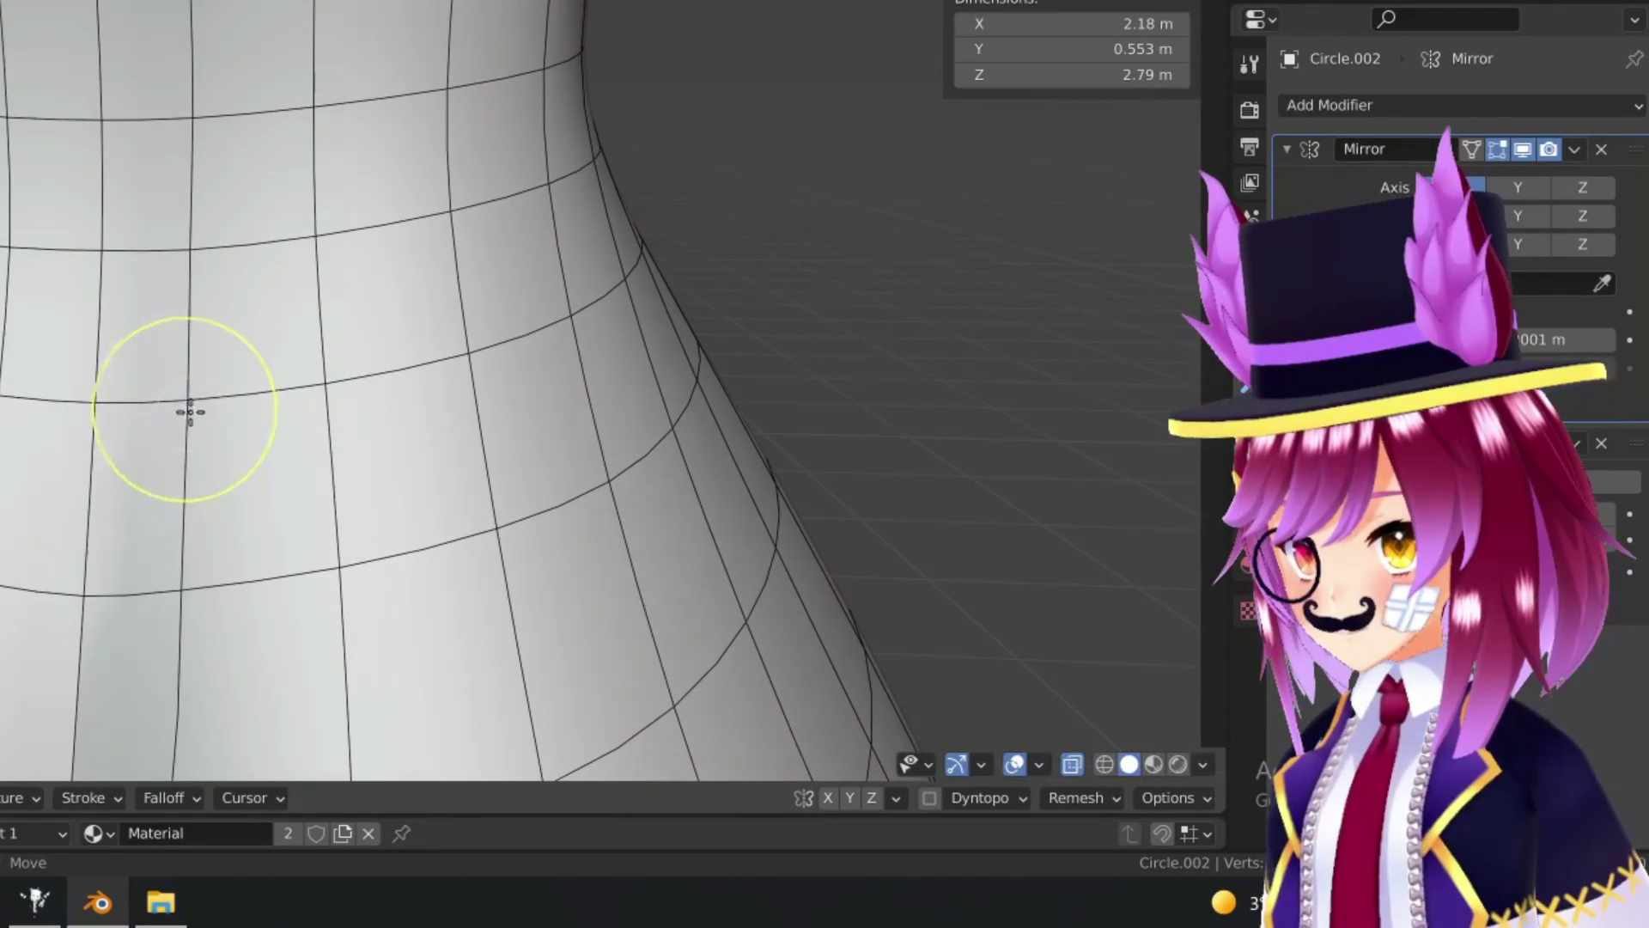
Step: Align the vertices on both sides of the central crease between the buttocks with small Grab strokes
{"action": "mouse_move", "coordinate": [198, 575]}
{"action": "left_mouse_down"}
{"action": "mouse_move", "coordinate": [188, 292]}
{"action": "mouse_move", "coordinate": [191, 409]}
{"action": "mouse_move", "coordinate": [298, 248]}
{"action": "mouse_move", "coordinate": [243, 383]}
{"action": "mouse_move", "coordinate": [269, 306]}
{"action": "mouse_move", "coordinate": [313, 286]}
{"action": "left_mouse_up"}
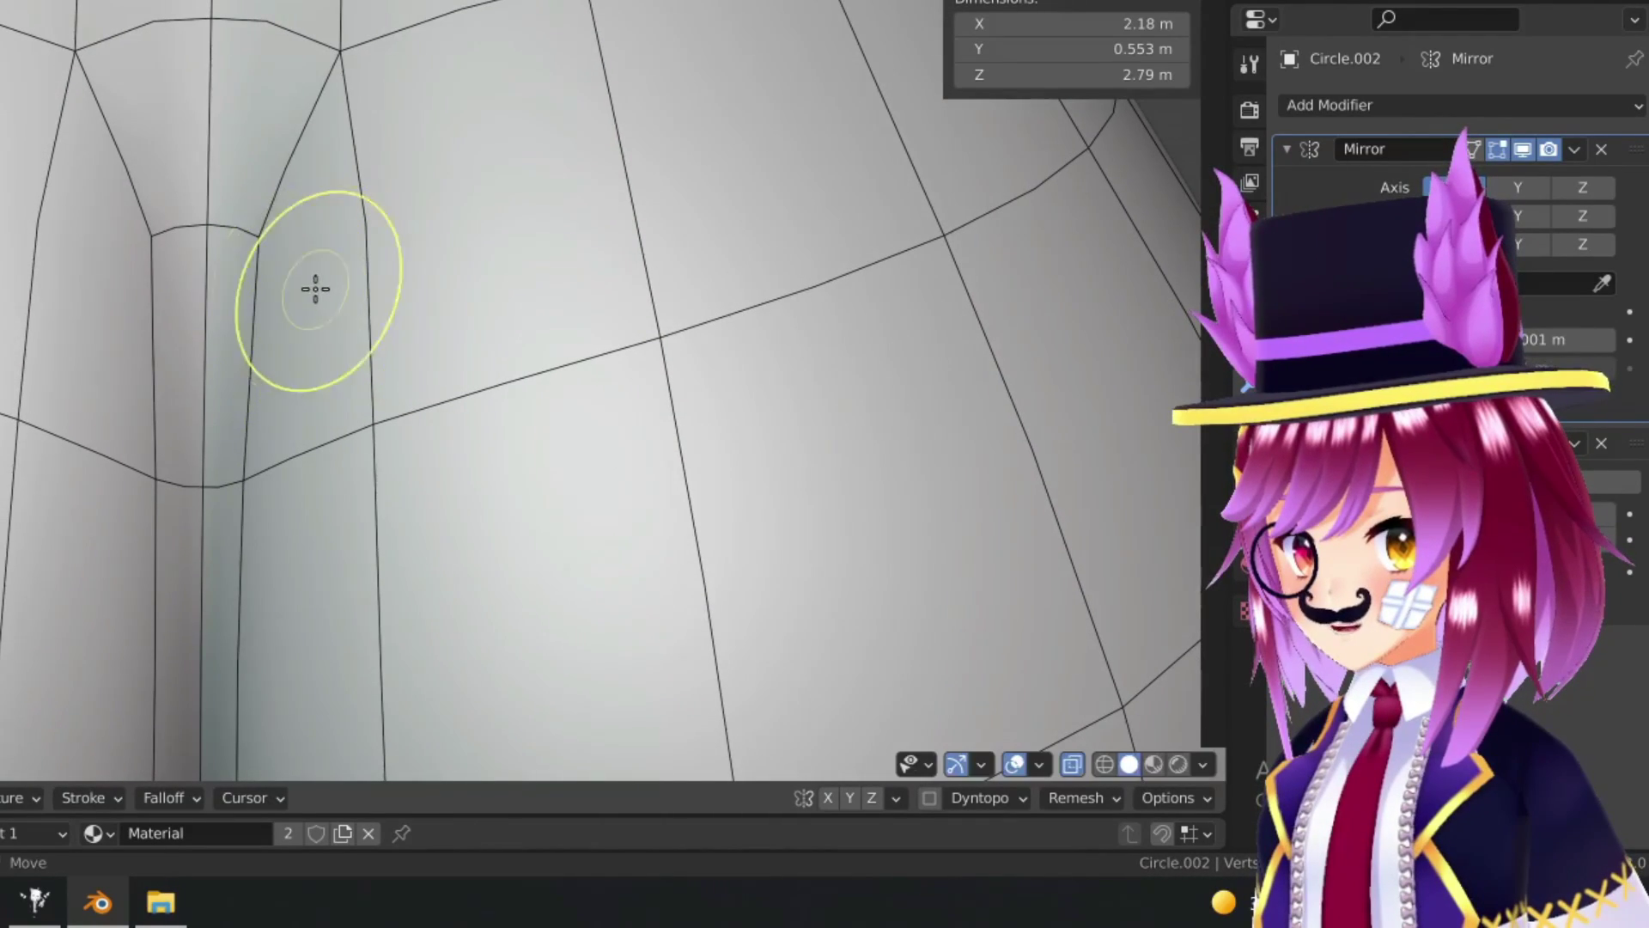
{"action": "left_click_drag", "start_coordinate": [258, 239], "coordinate": [258, 243]}
{"action": "left_click_drag", "start_coordinate": [279, 484], "coordinate": [272, 479]}
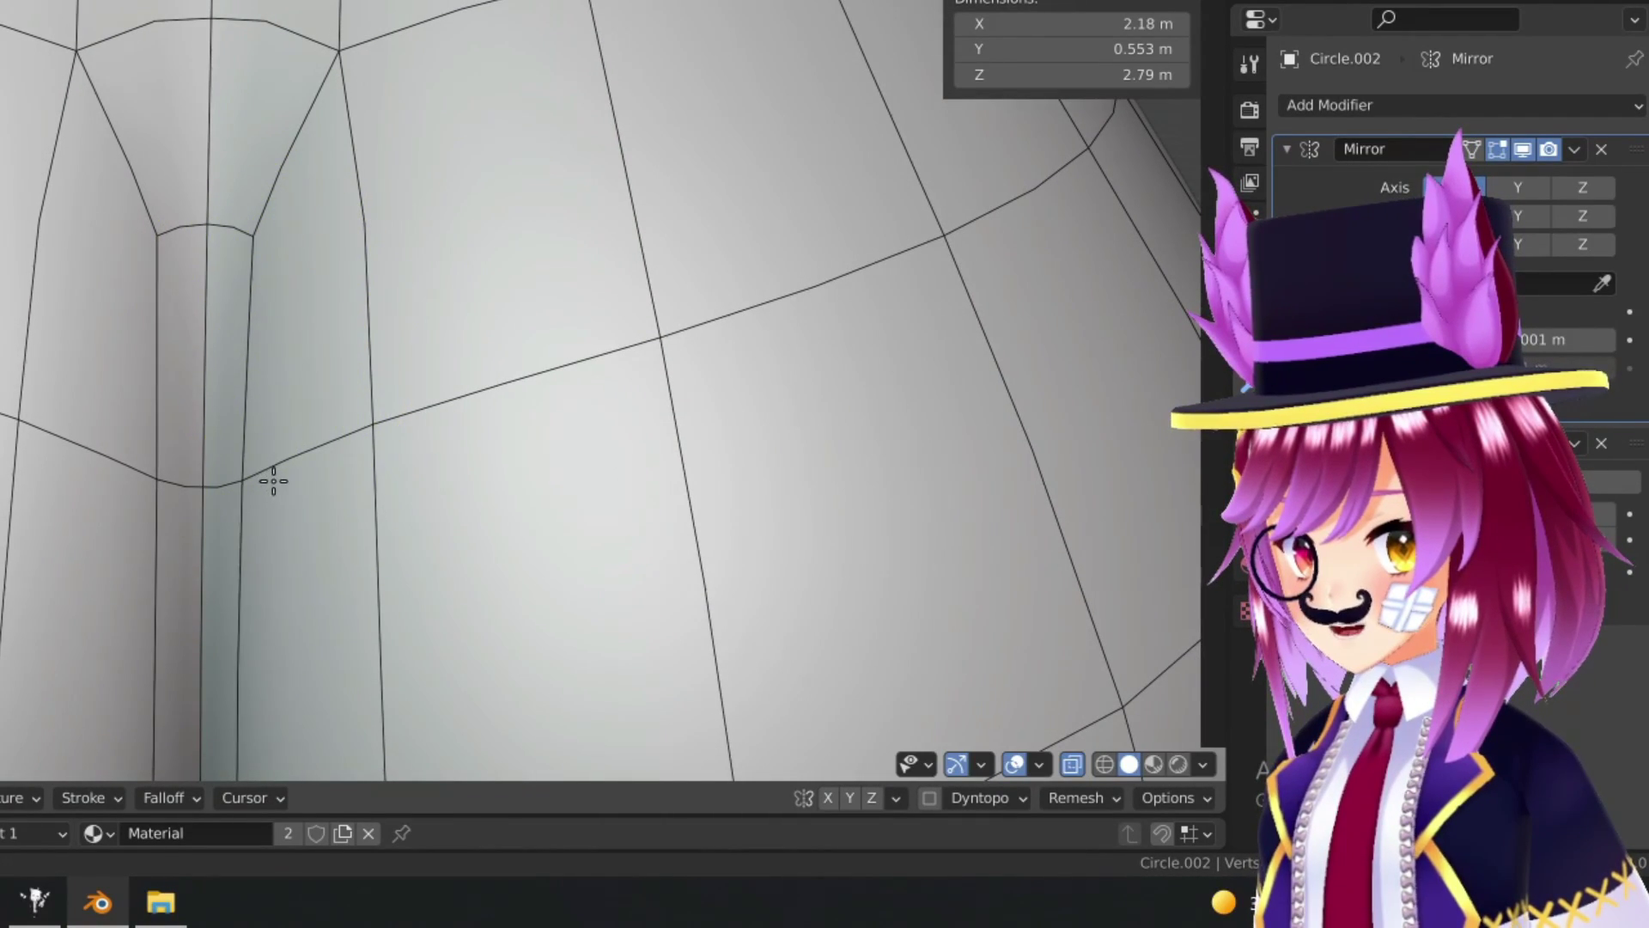
{"action": "left_click_drag", "start_coordinate": [234, 543], "coordinate": [218, 203]}
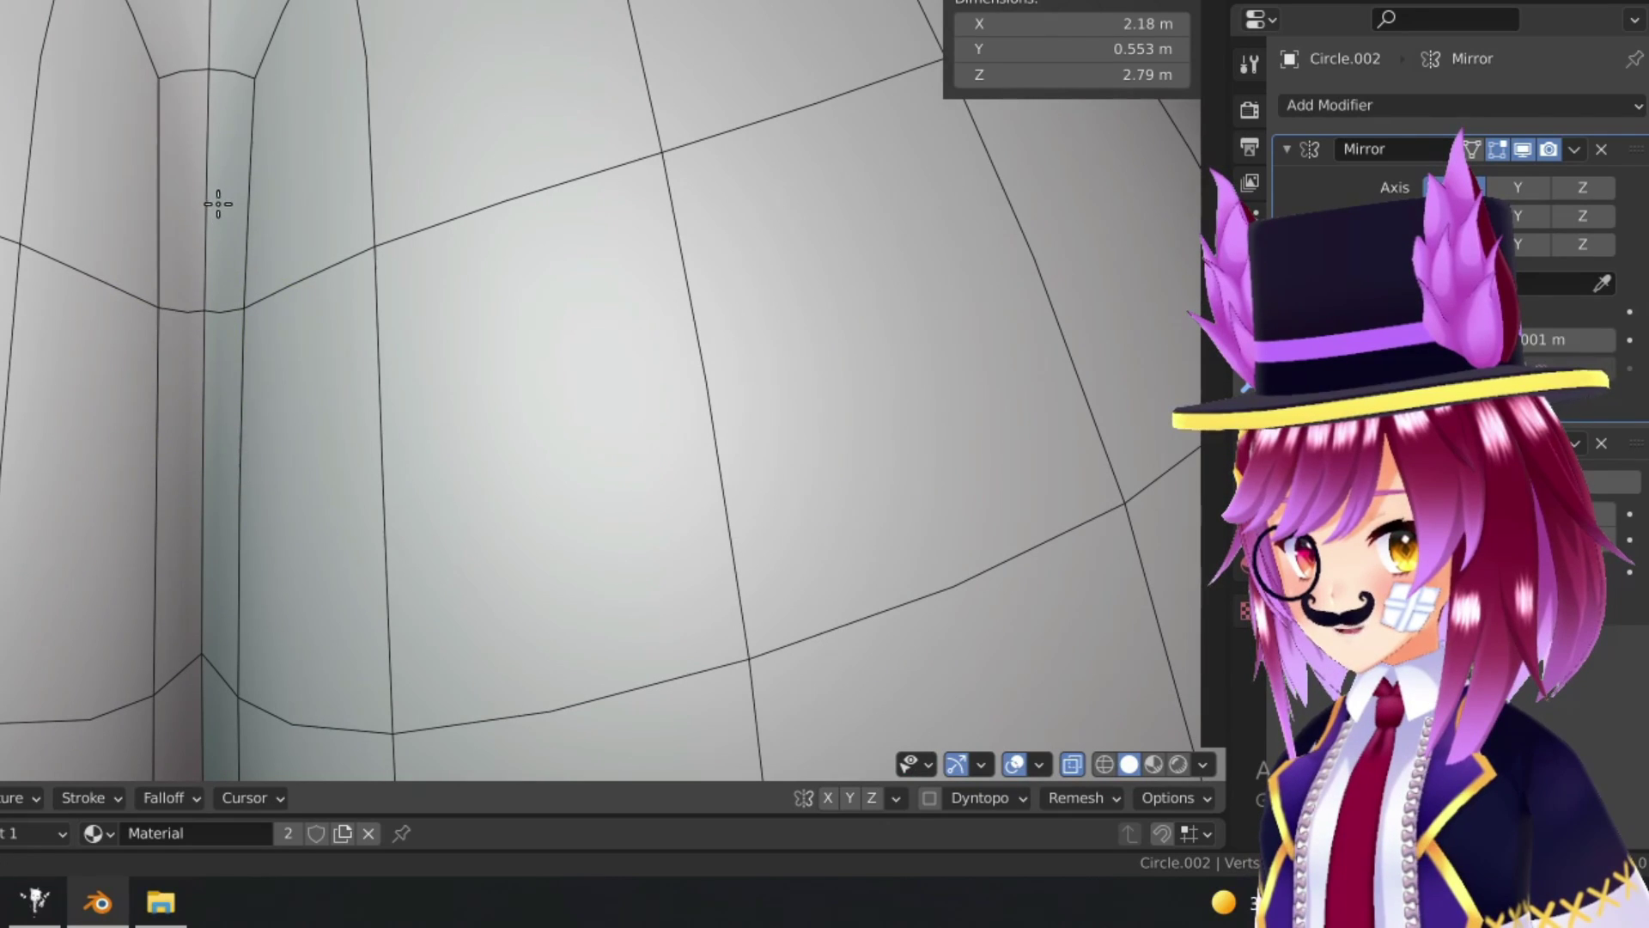
{"action": "left_click_drag", "start_coordinate": [251, 322], "coordinate": [256, 303]}
Step: Even out the edge loop running from the central crease across the upper buttock with Grab strokes
{"action": "mouse_move", "coordinate": [366, 277]}
{"action": "left_mouse_down"}
{"action": "mouse_move", "coordinate": [365, 305]}
{"action": "mouse_move", "coordinate": [449, 283]}
{"action": "mouse_move", "coordinate": [441, 247]}
{"action": "mouse_move", "coordinate": [436, 267]}
{"action": "left_mouse_up"}
{"action": "scroll", "coordinate": [378, 317], "scroll_direction": "down", "scroll_amount": 2}
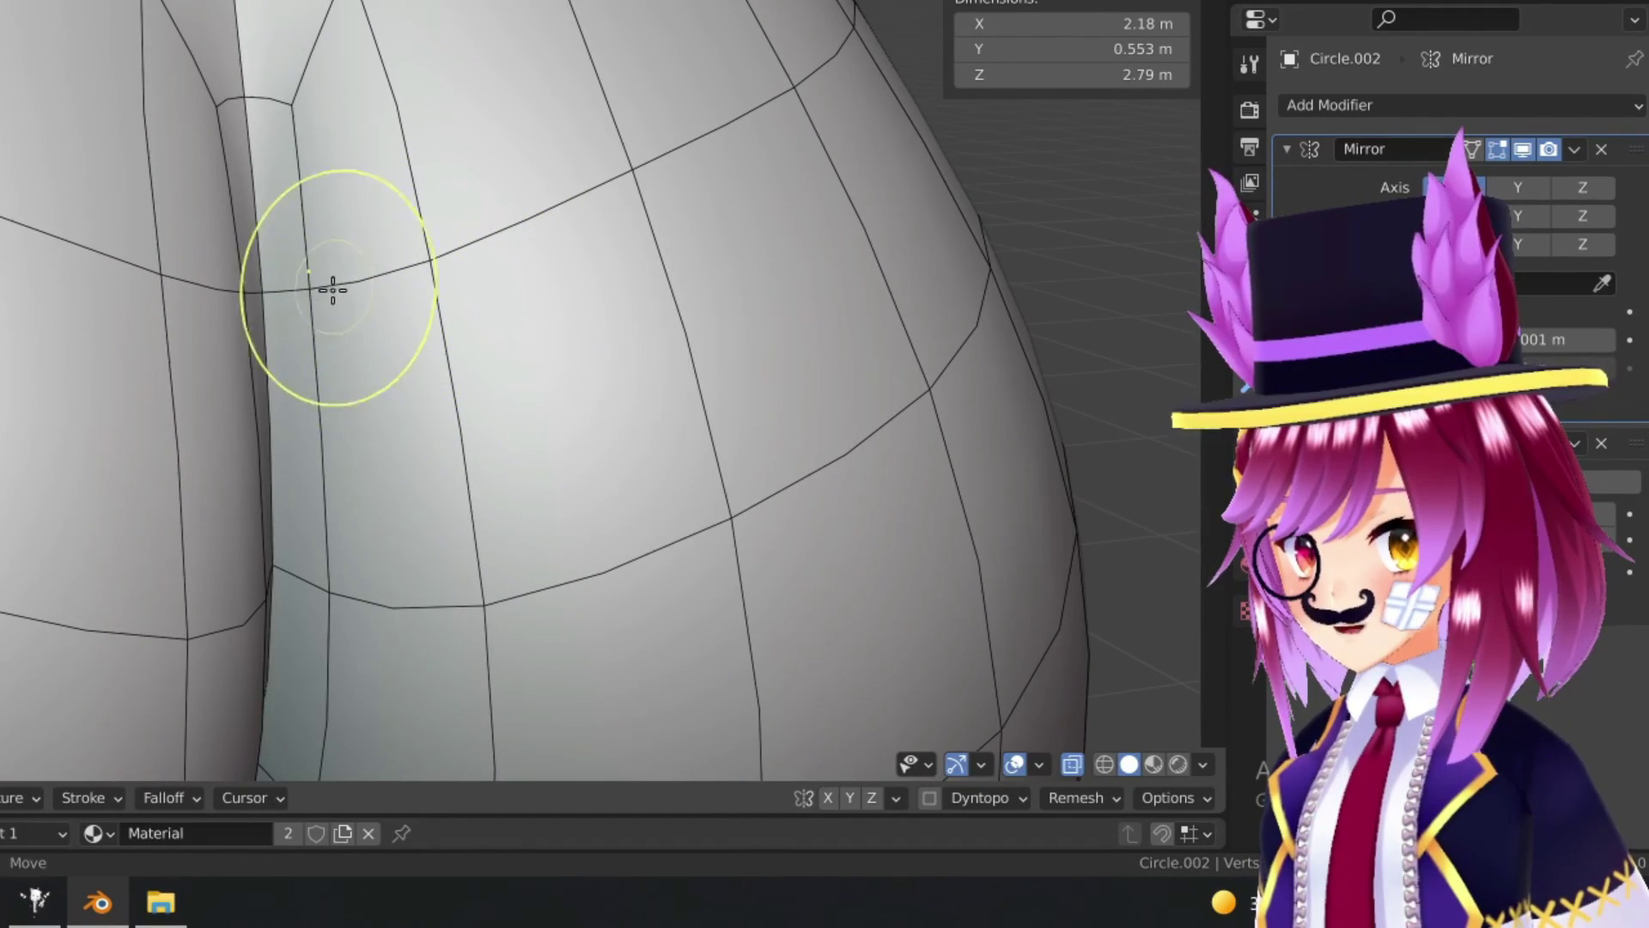
{"action": "left_click_drag", "start_coordinate": [333, 292], "coordinate": [338, 286]}
{"action": "left_click_drag", "start_coordinate": [432, 261], "coordinate": [442, 272]}
{"action": "mouse_move", "coordinate": [631, 180]}
{"action": "left_mouse_down"}
{"action": "mouse_move", "coordinate": [581, 246]}
{"action": "mouse_move", "coordinate": [549, 212]}
{"action": "left_mouse_up"}
{"action": "scroll", "coordinate": [631, 185], "scroll_direction": "down", "scroll_amount": 2}
{"action": "mouse_move", "coordinate": [349, 287]}
{"action": "left_mouse_down"}
{"action": "mouse_move", "coordinate": [313, 301]}
{"action": "mouse_move", "coordinate": [409, 280]}
{"action": "mouse_move", "coordinate": [359, 260]}
{"action": "mouse_move", "coordinate": [395, 222]}
{"action": "left_mouse_up"}
{"action": "left_click_drag", "start_coordinate": [514, 177], "coordinate": [519, 188]}
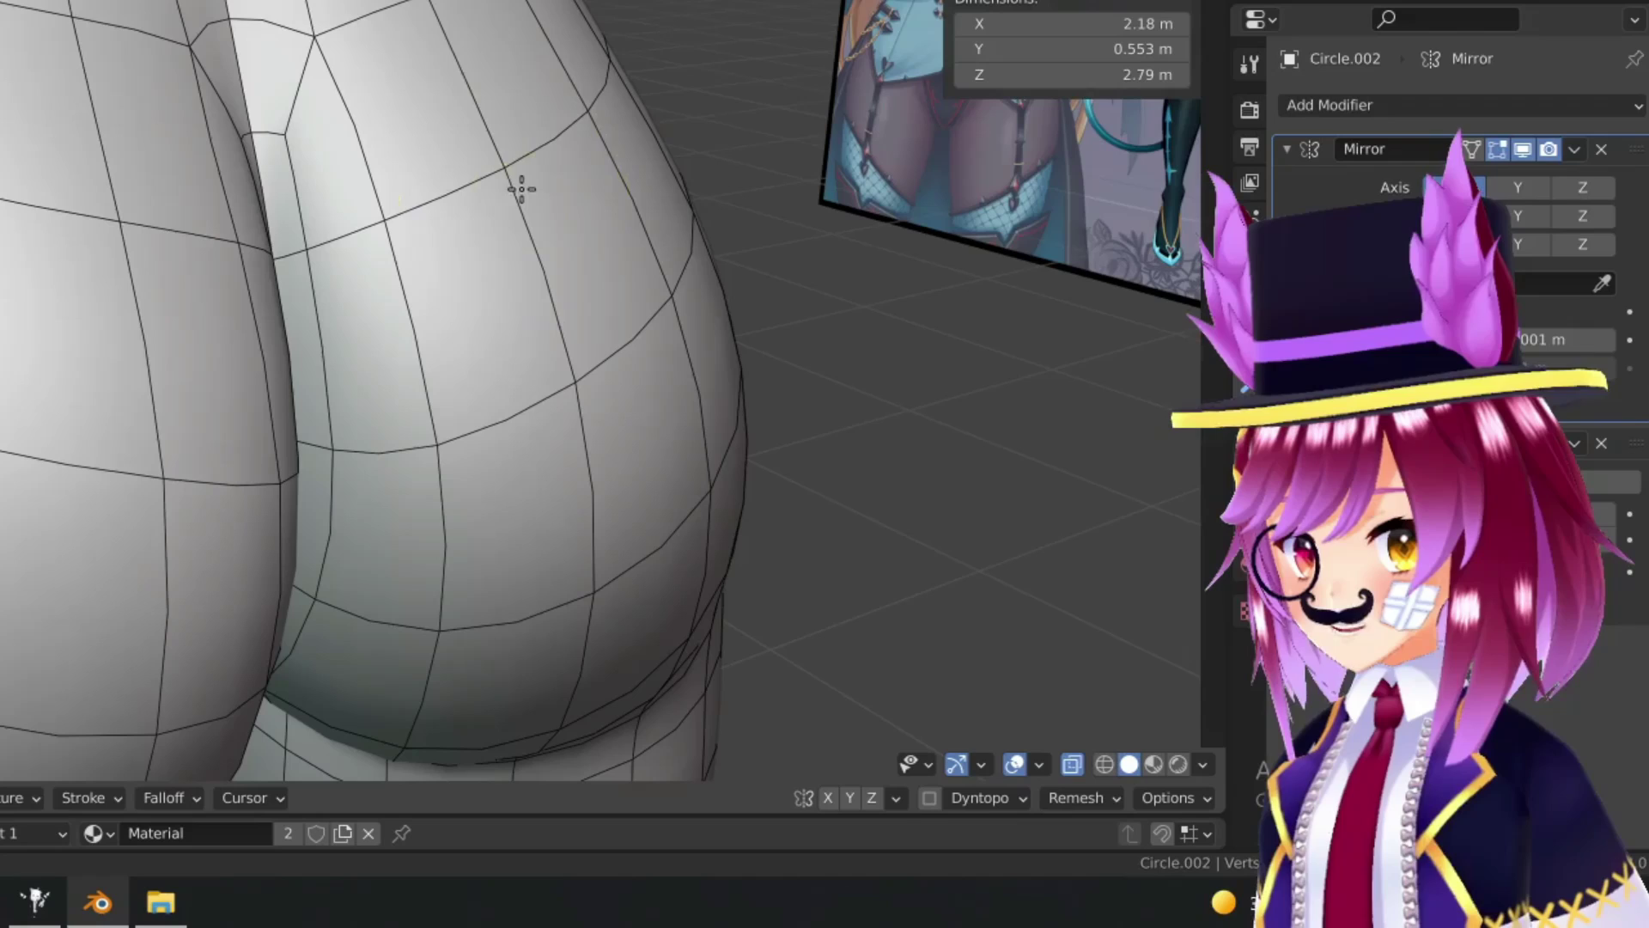
Step: Round the middle and outer curve of the buttock with Grab brush strokes
{"action": "mouse_move", "coordinate": [464, 416]}
{"action": "left_mouse_down"}
{"action": "mouse_move", "coordinate": [335, 237]}
{"action": "mouse_move", "coordinate": [378, 198]}
{"action": "mouse_move", "coordinate": [372, 210]}
{"action": "left_mouse_up"}
{"action": "left_click_drag", "start_coordinate": [333, 91], "coordinate": [350, 177]}
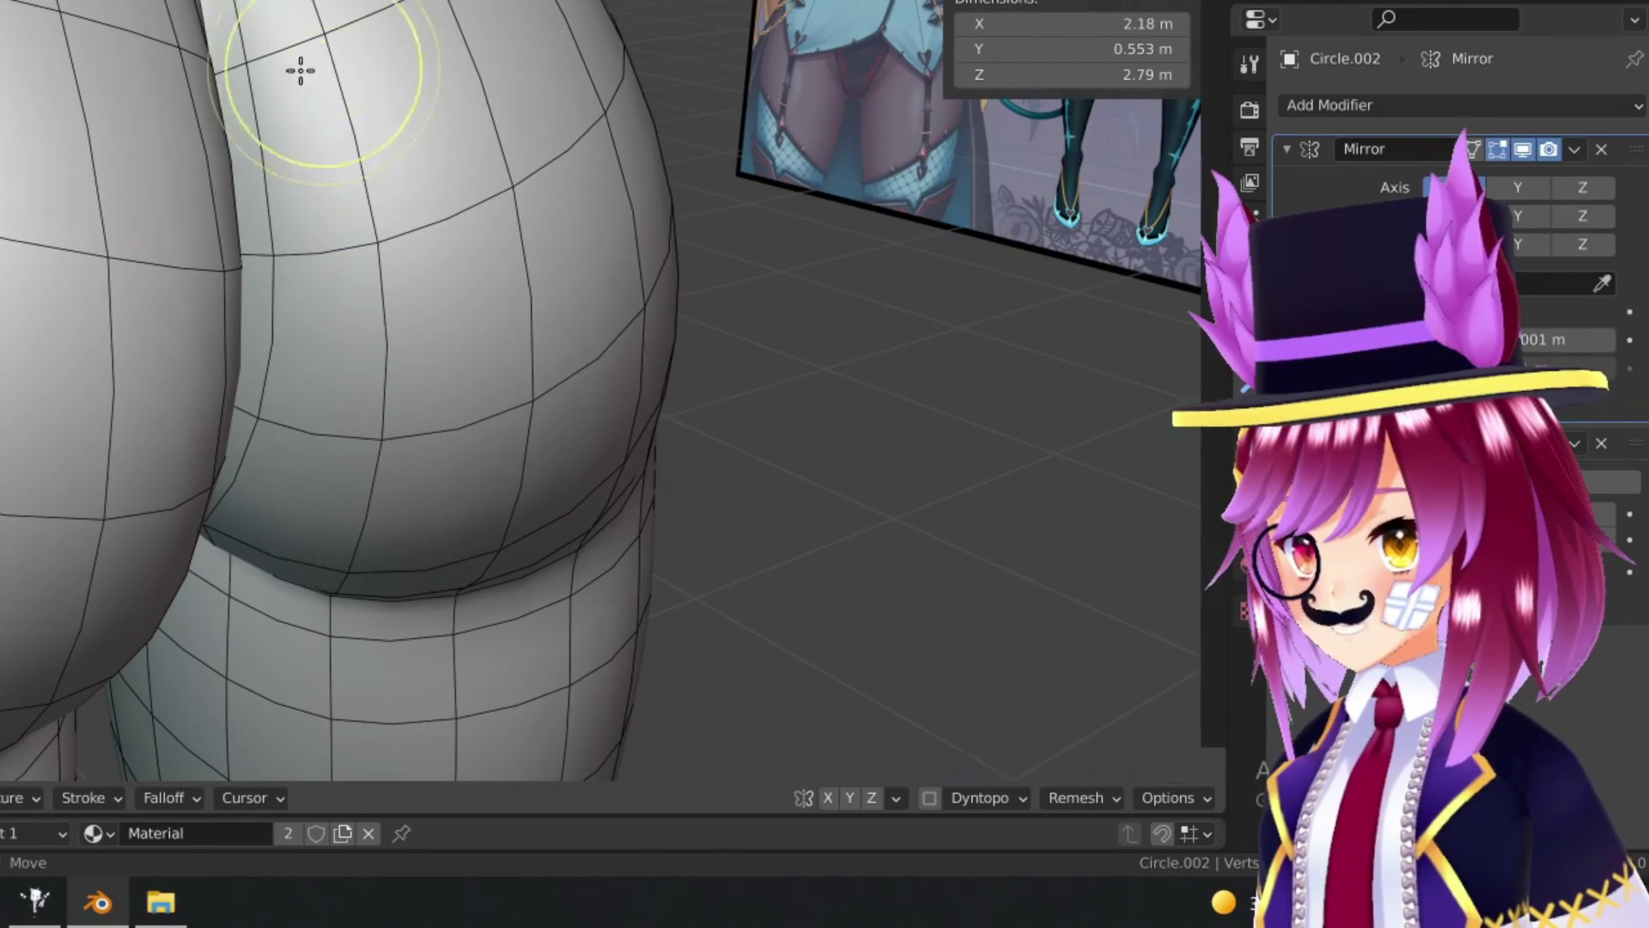
{"action": "mouse_move", "coordinate": [532, 222]}
{"action": "left_mouse_down"}
{"action": "mouse_move", "coordinate": [504, 224]}
{"action": "mouse_move", "coordinate": [401, 100]}
{"action": "left_mouse_up"}
{"action": "mouse_move", "coordinate": [515, 49]}
{"action": "left_mouse_down"}
{"action": "mouse_move", "coordinate": [528, 47]}
{"action": "mouse_move", "coordinate": [295, 125]}
{"action": "mouse_move", "coordinate": [169, 214]}
{"action": "mouse_move", "coordinate": [549, 387]}
{"action": "mouse_move", "coordinate": [359, 347]}
{"action": "mouse_move", "coordinate": [61, 337]}
{"action": "mouse_move", "coordinate": [534, 368]}
{"action": "left_mouse_up"}
Step: Hide the wireframe overlay on the body and inspect the smooth-shaded hips, thighs and torso
{"action": "scroll", "coordinate": [197, 223], "scroll_direction": "down", "scroll_amount": 5}
{"action": "key", "text": "q"}
{"action": "left_click", "coordinate": [509, 422]}
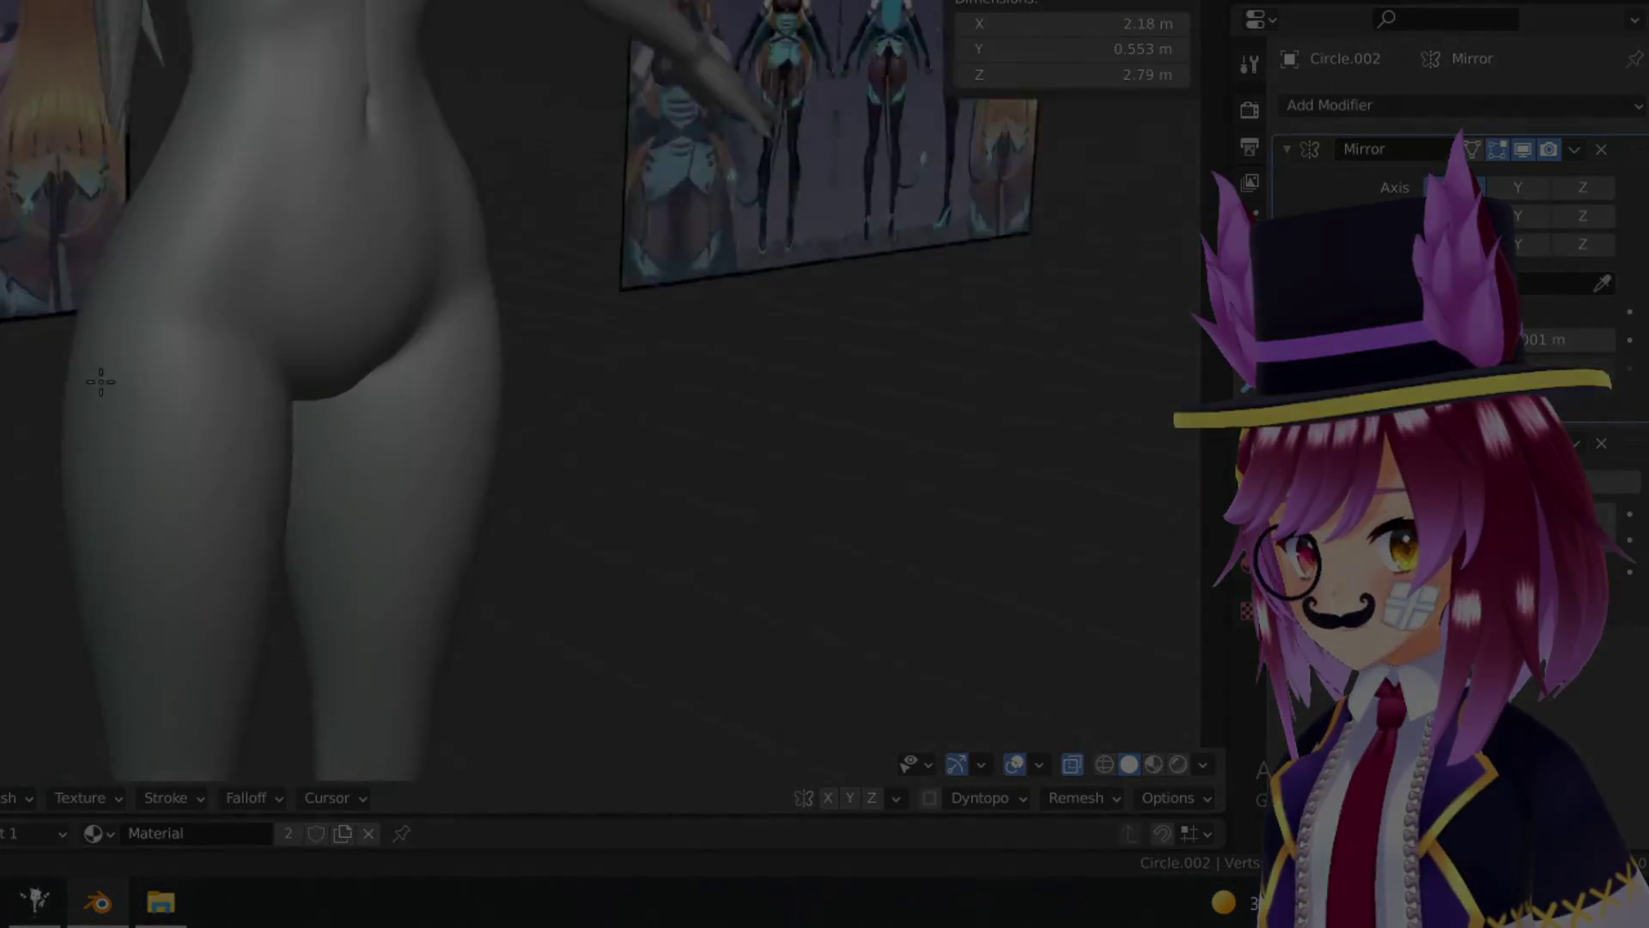
{"action": "scroll", "coordinate": [179, 416], "scroll_direction": "up", "scroll_amount": 4}
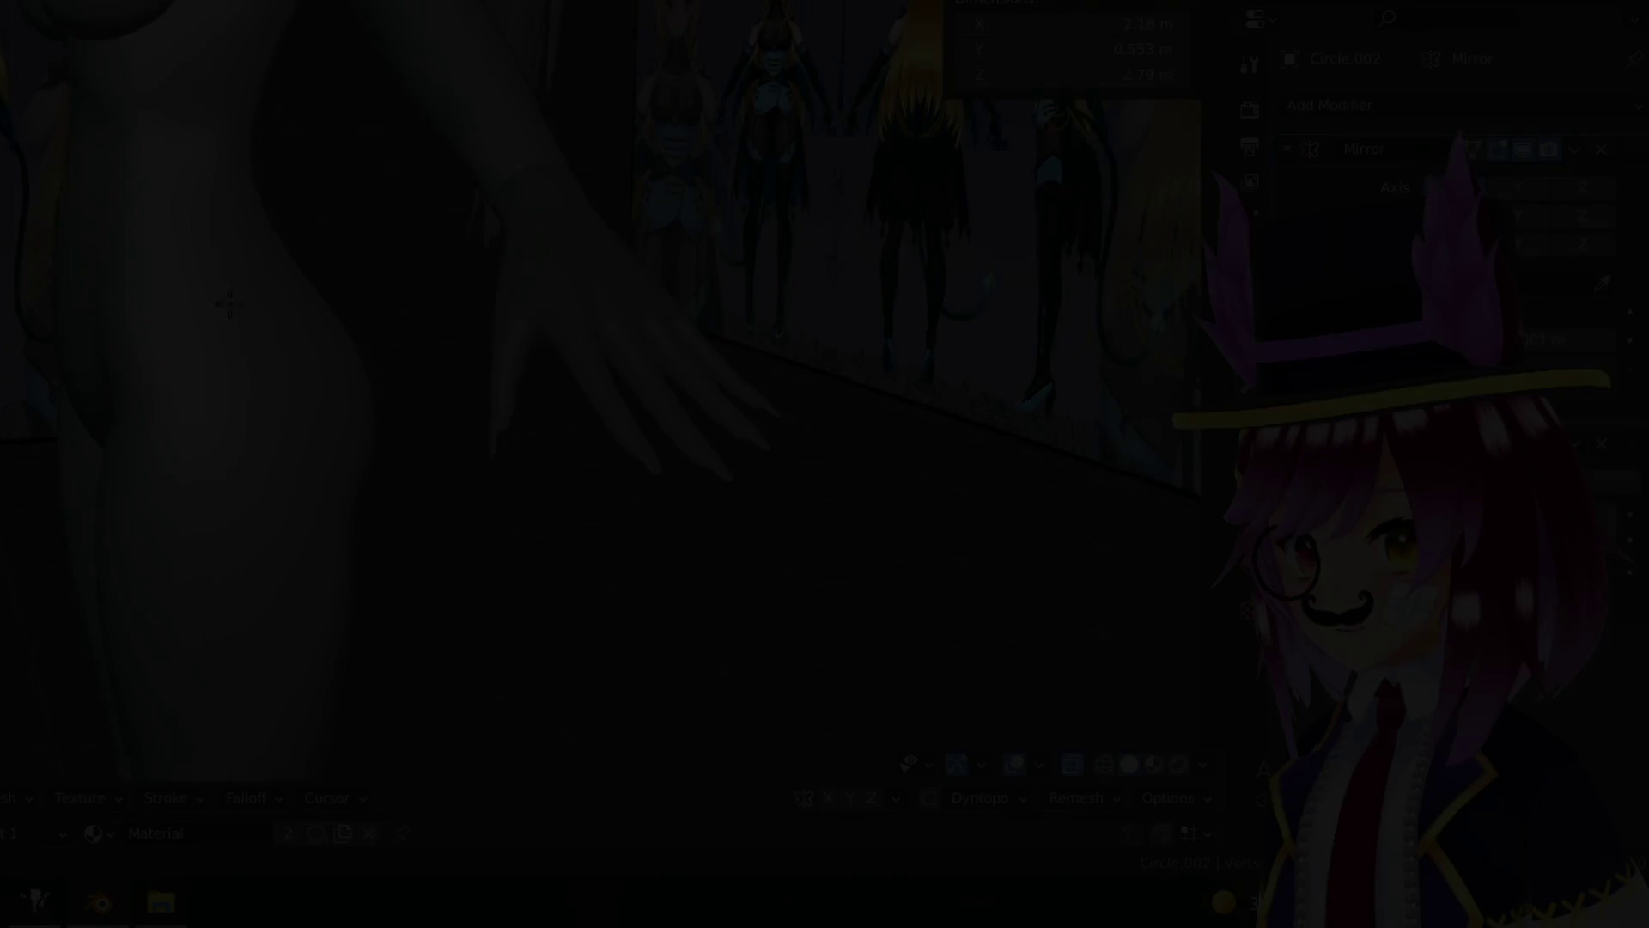